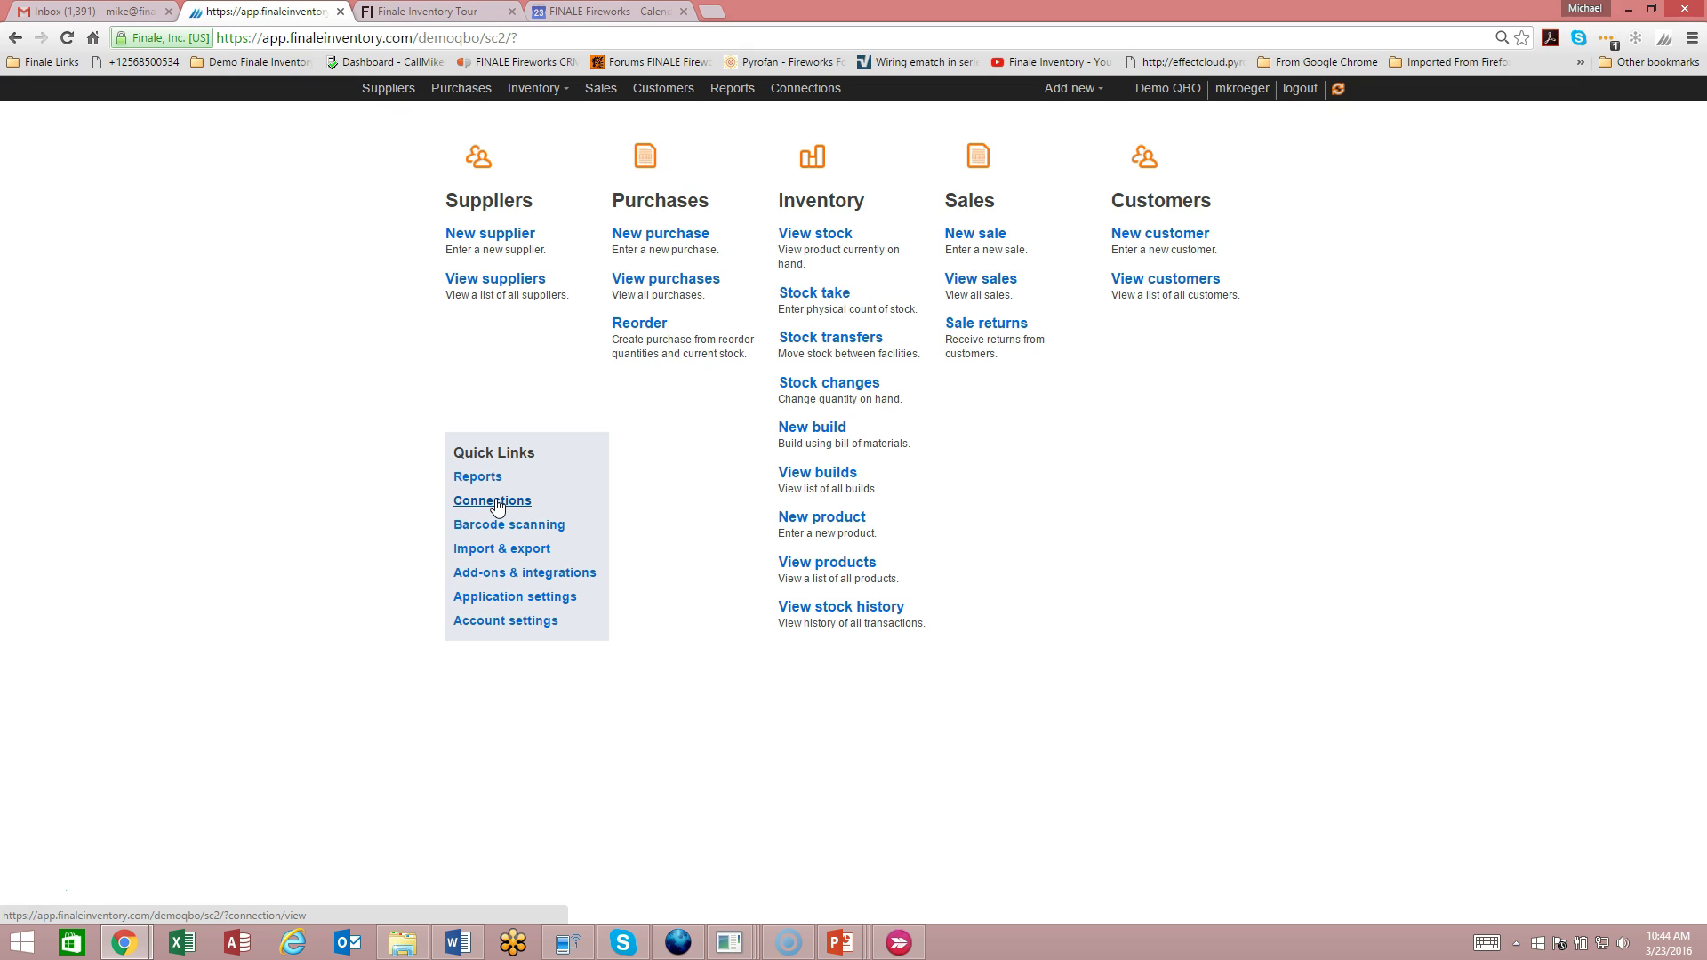
Step: Add a new Email connection from the connector tiles, named 'Email' by default
{"action": "left_click", "coordinate": [495, 504]}
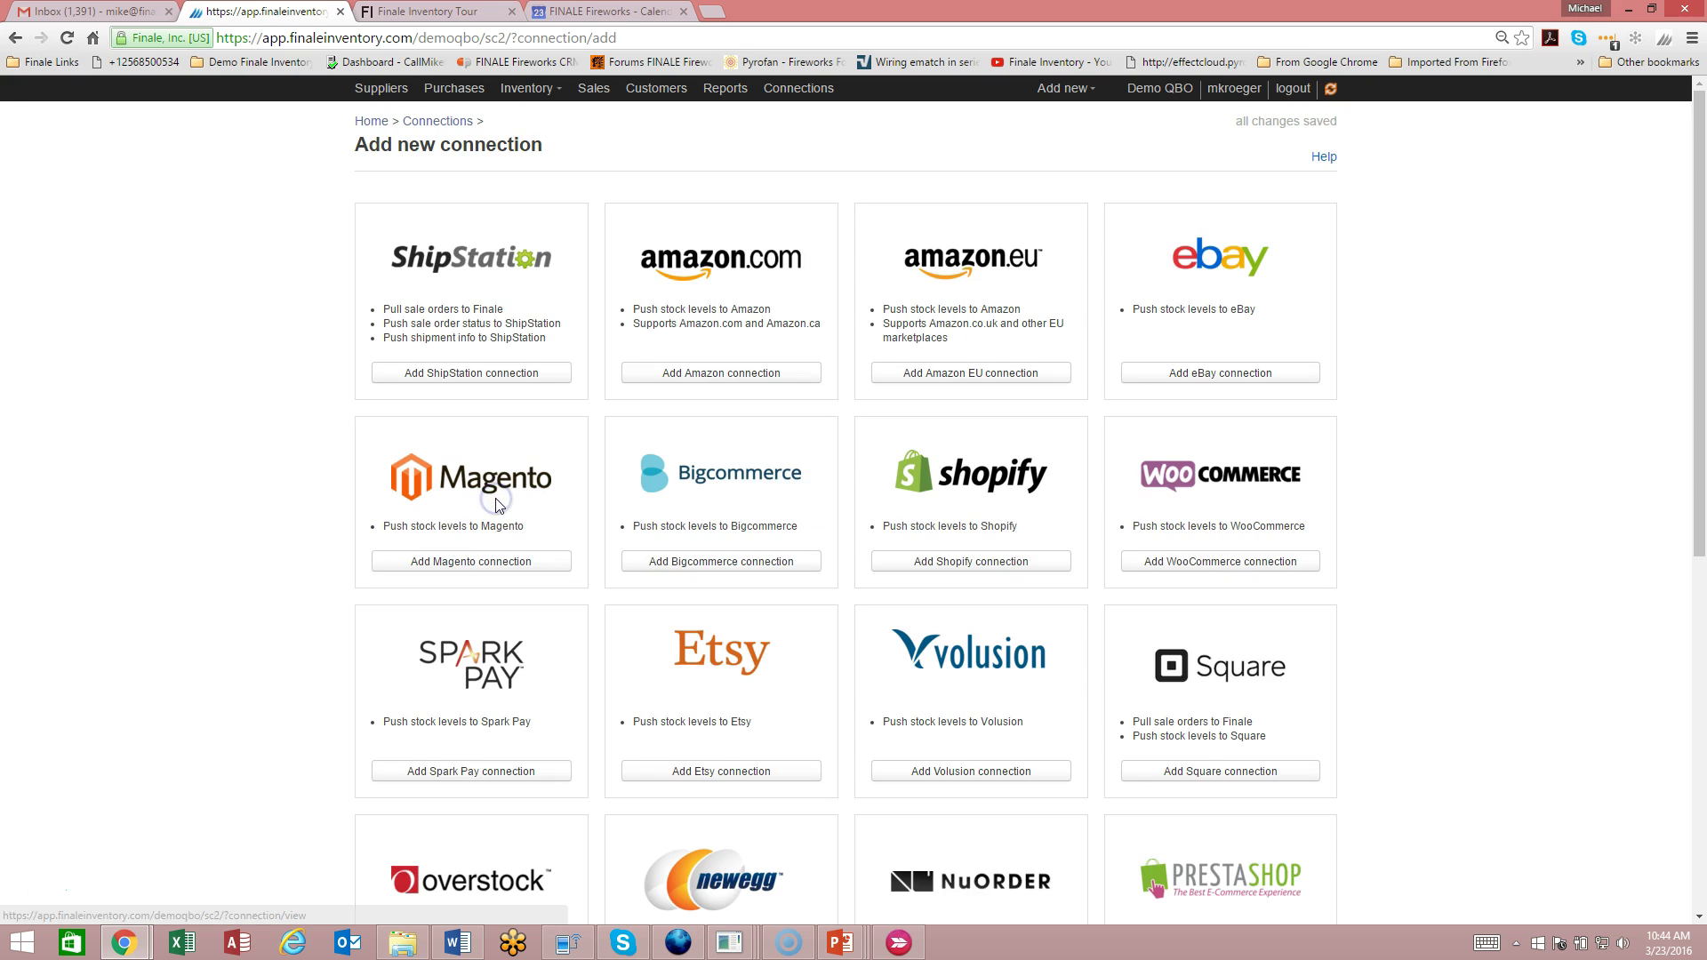
{"action": "scroll", "coordinate": [562, 472], "scroll_direction": "down", "scroll_amount": 7}
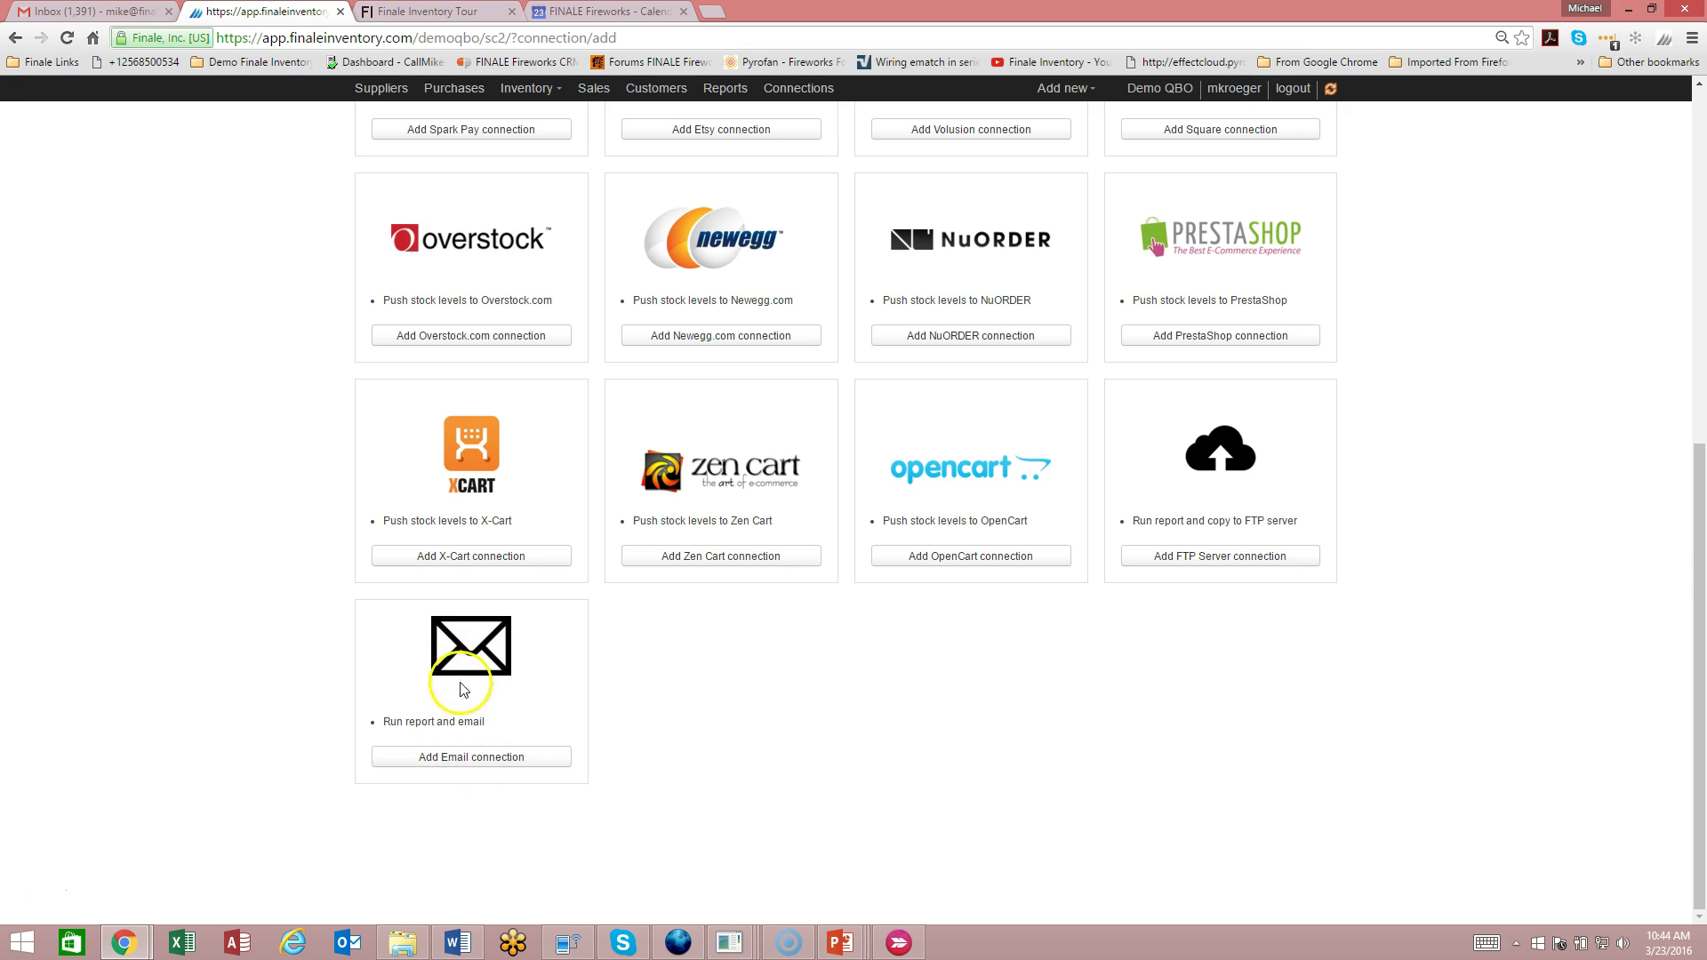
{"action": "left_click", "coordinate": [470, 757]}
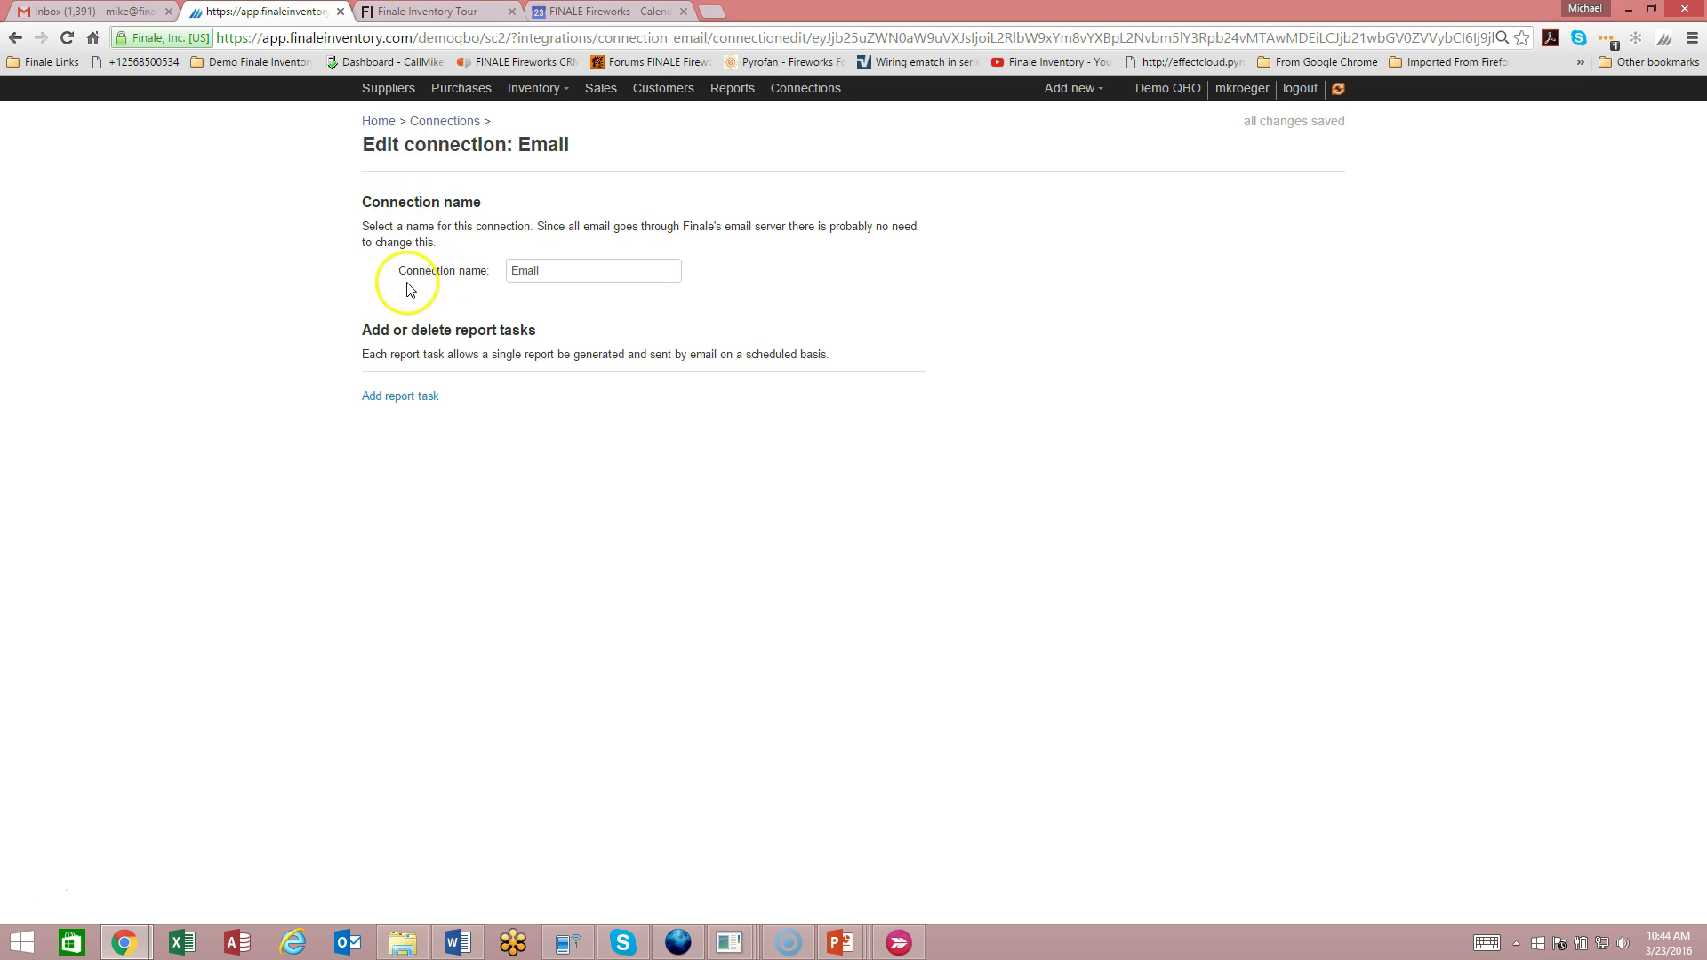
Step: Append 'My Reports' to the connection name so it reads 'Email My Reports'
{"action": "left_click", "coordinate": [572, 271]}
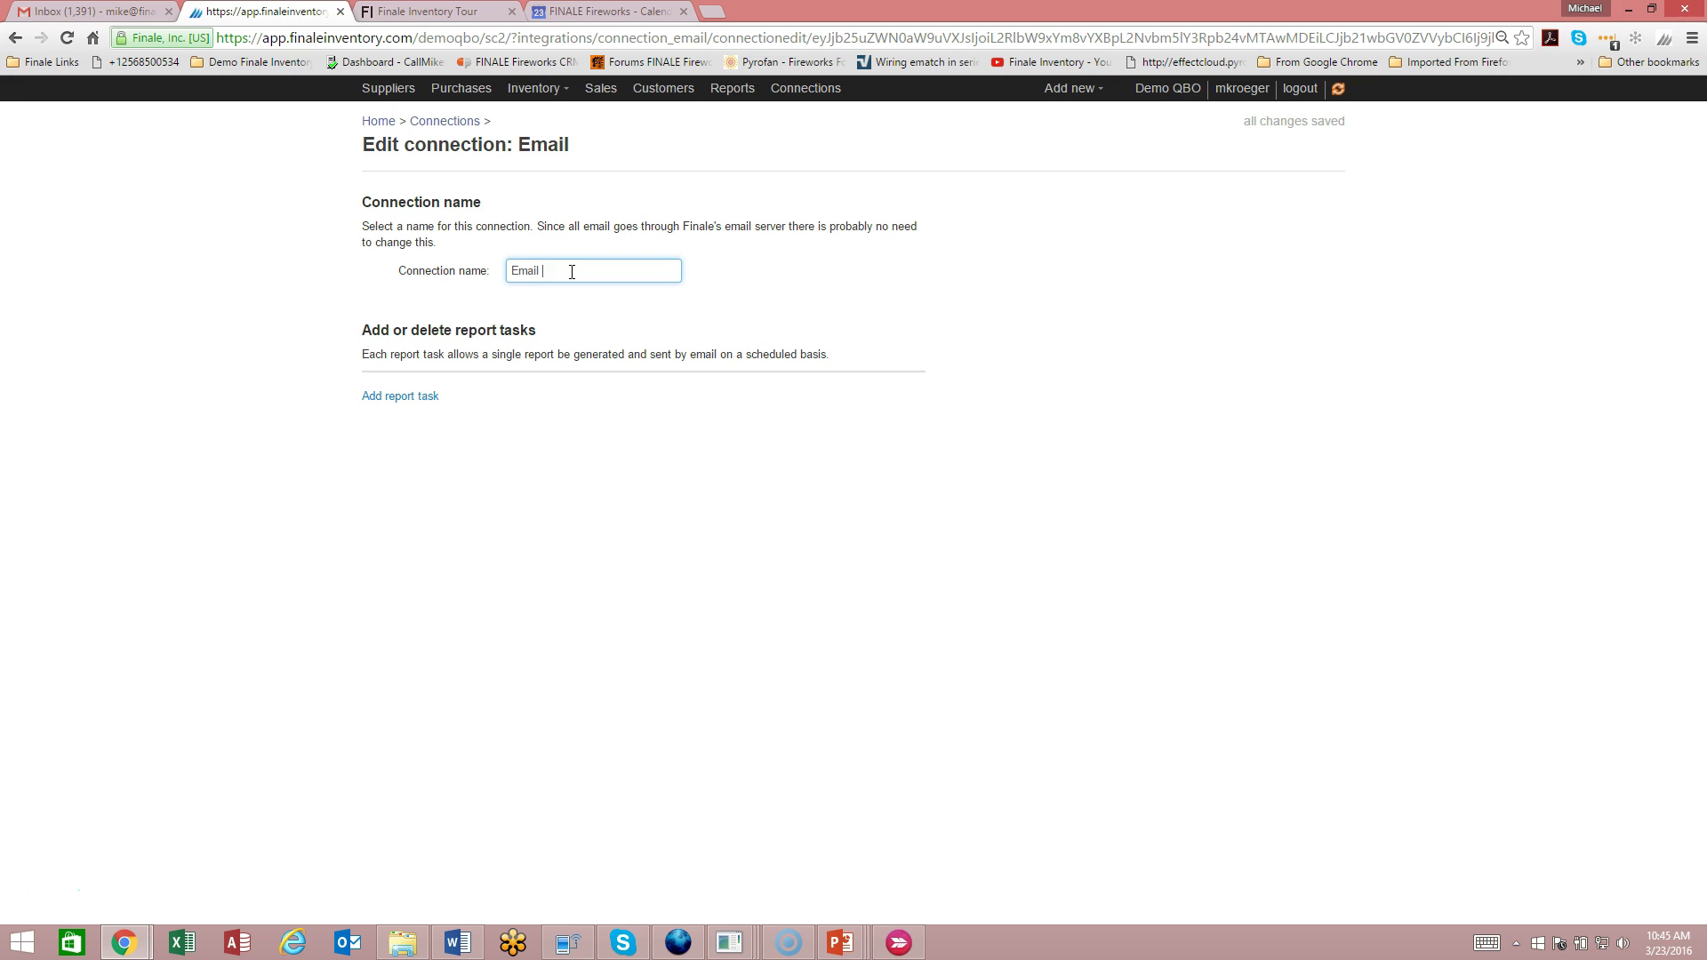
{"action": "type", "text": "My Reports"}
Step: Add a 'Run report and email' report task to the Email My Reports connection
{"action": "left_click", "coordinate": [401, 396]}
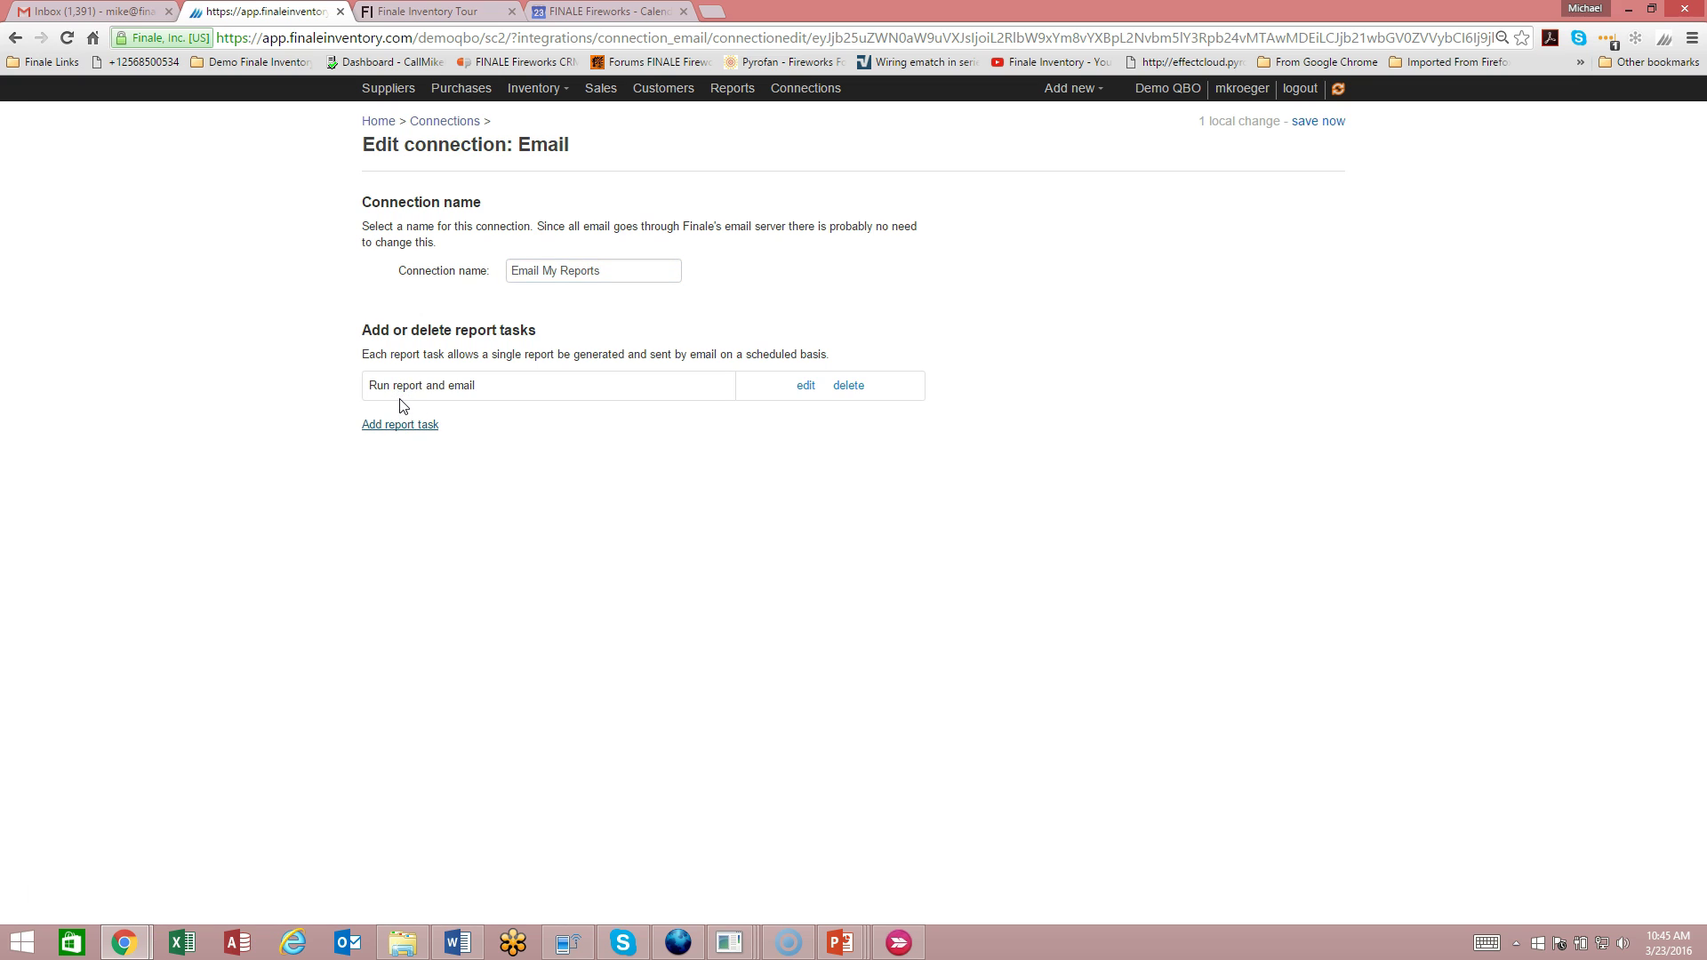
{"action": "left_click", "coordinate": [432, 391]}
{"action": "left_click_drag", "start_coordinate": [487, 394], "coordinate": [363, 393]}
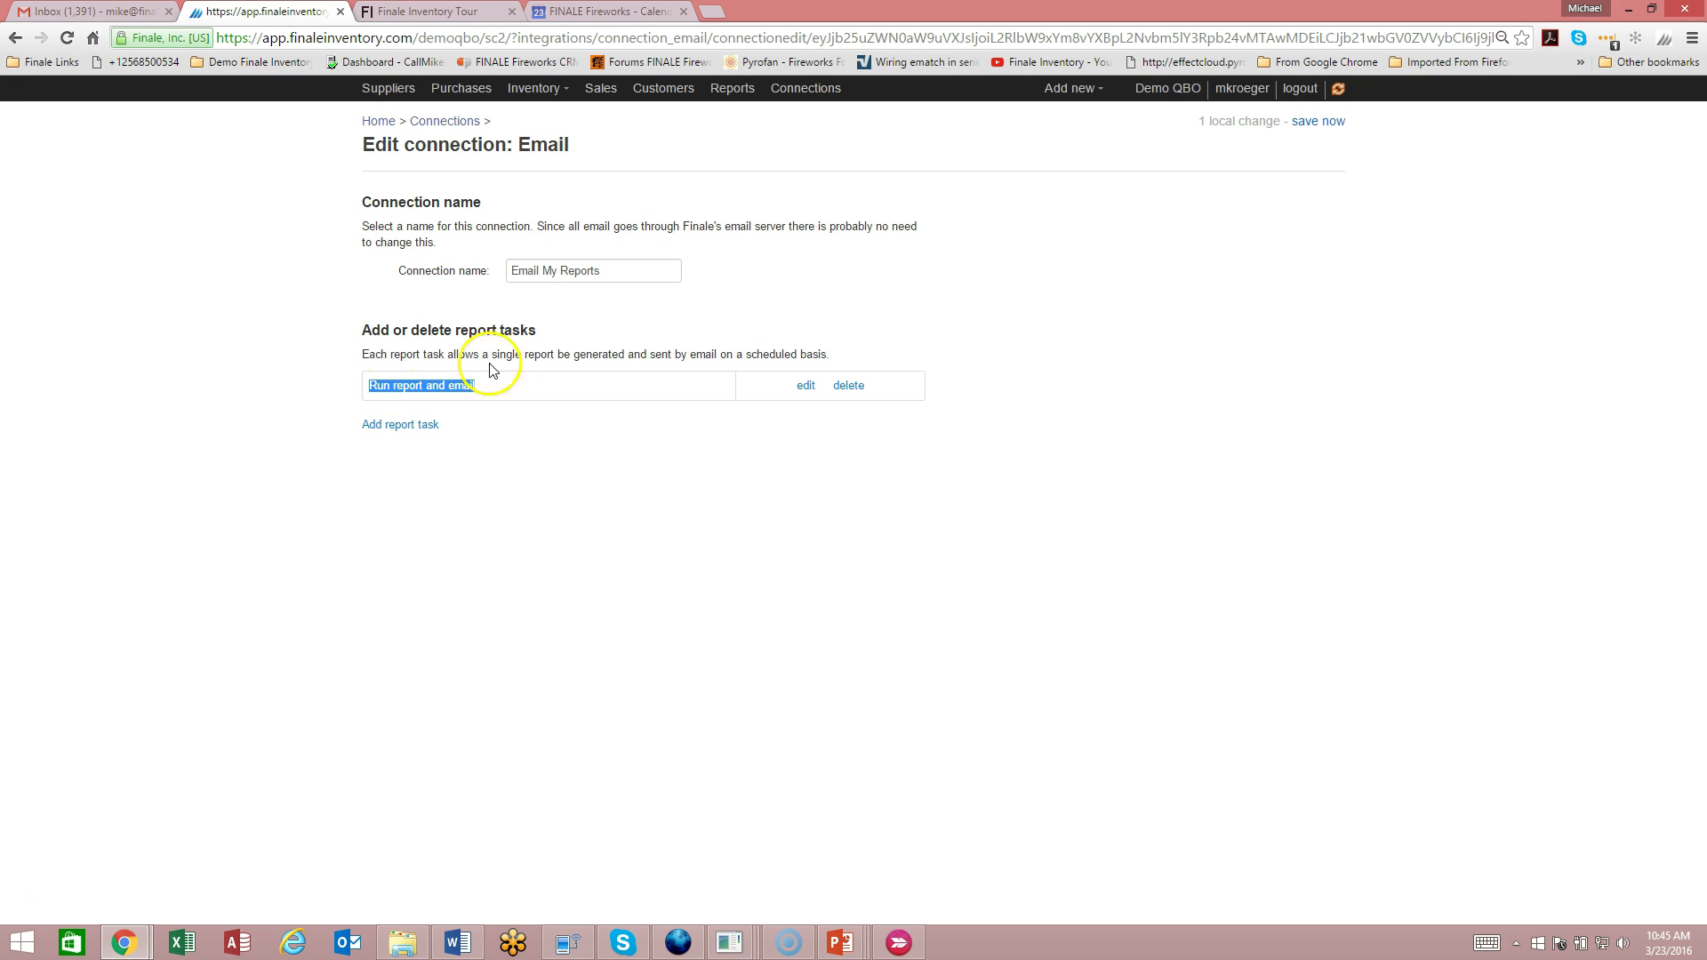
Step: Edit the report task and replace its label with 'Email Shipments Summary'
{"action": "left_click", "coordinate": [805, 387]}
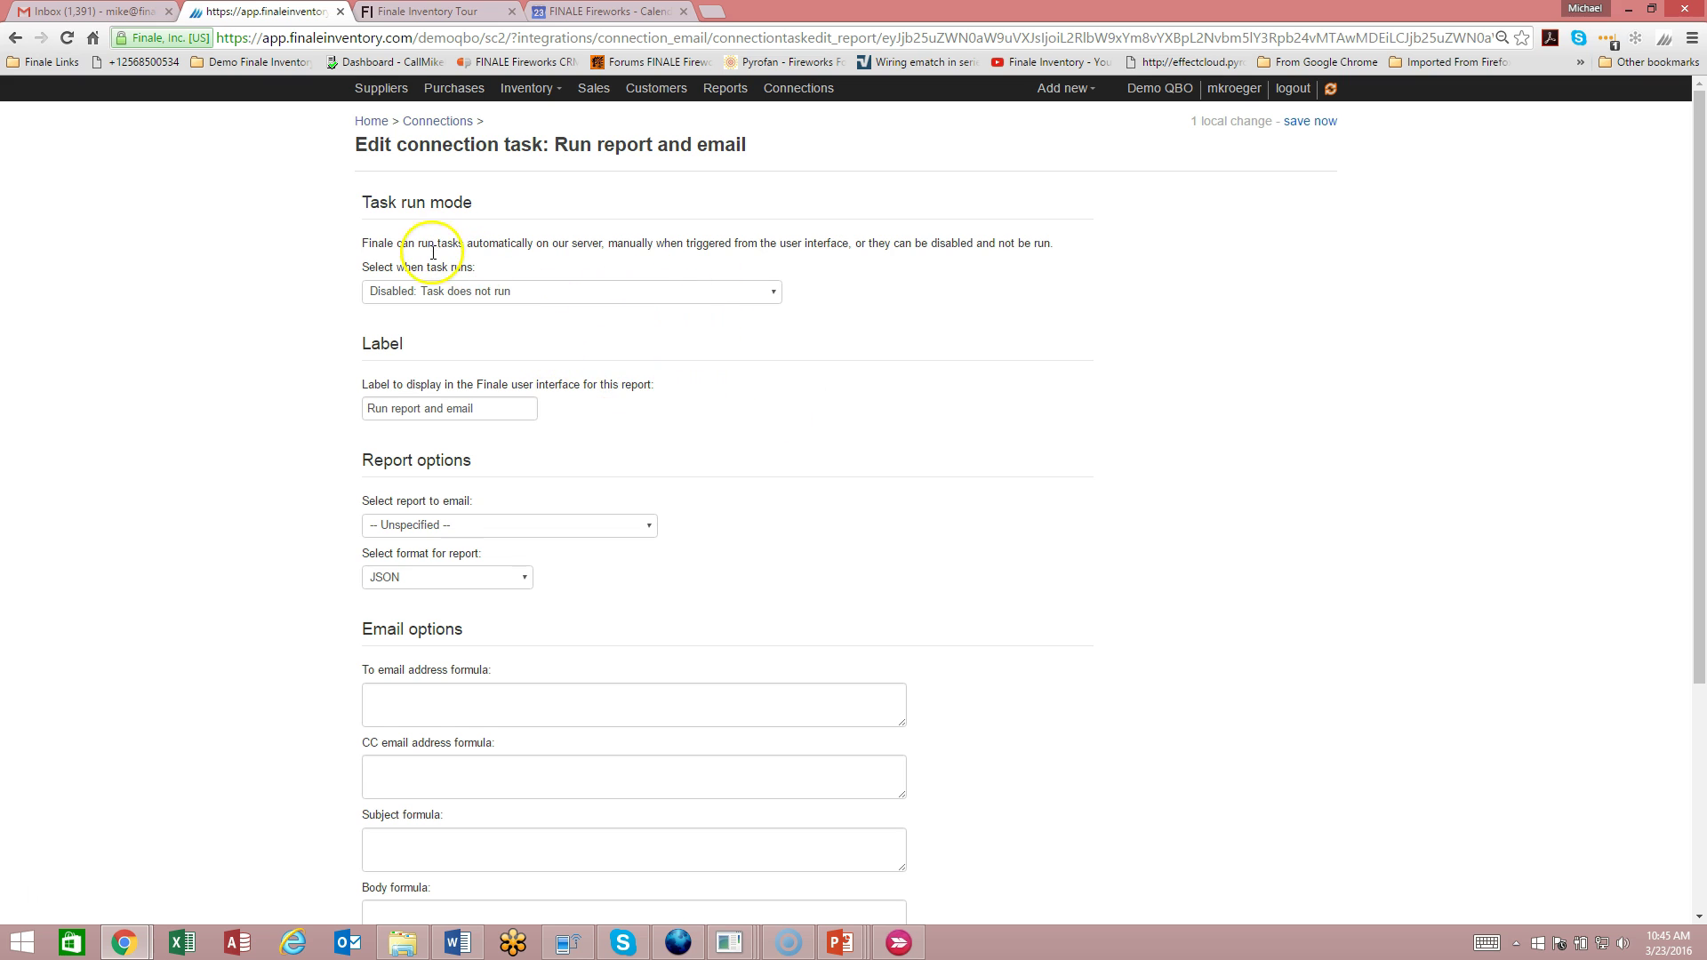
{"action": "left_click", "coordinate": [491, 409]}
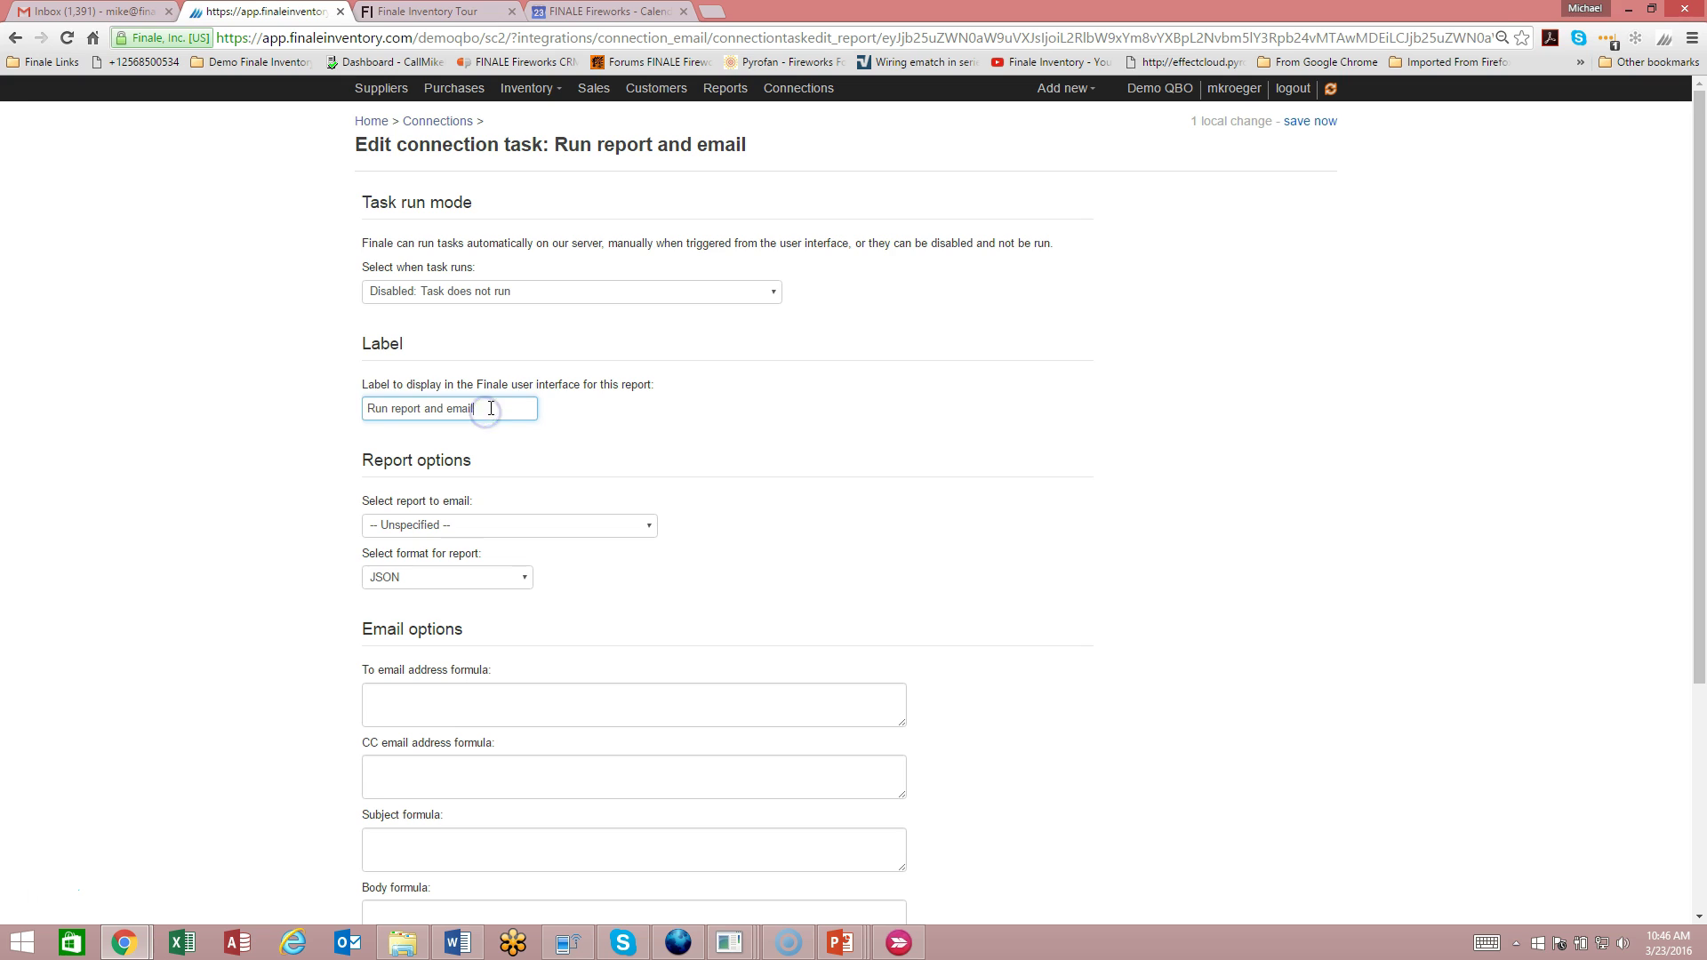
{"action": "left_click_drag", "start_coordinate": [491, 408], "coordinate": [320, 411]}
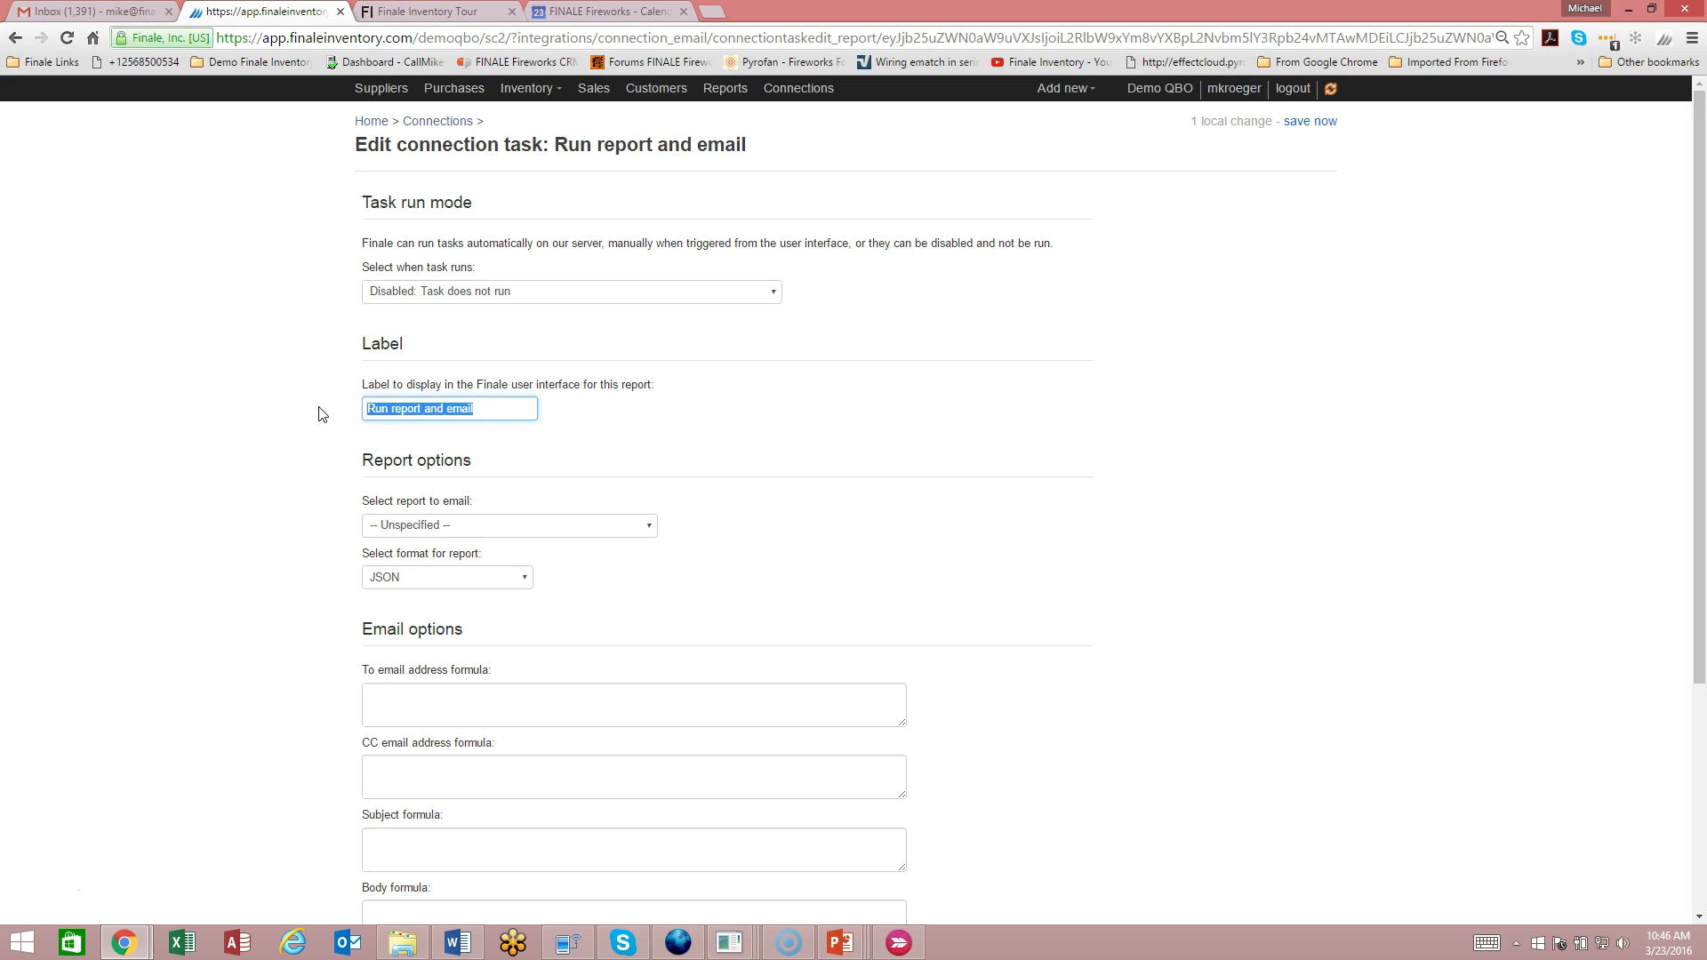
{"action": "type", "text": "Email Shipments Summar"}
{"action": "key", "text": "BackSpace"}
{"action": "key", "text": "BackSpace"}
{"action": "key", "text": "BackSpace"}
{"action": "key", "text": "BackSpace"}
{"action": "key", "text": "BackSpace"}
{"action": "type", "text": "ummary"}
Step: Set the task to run once per day at Midnight
{"action": "left_click", "coordinate": [776, 293]}
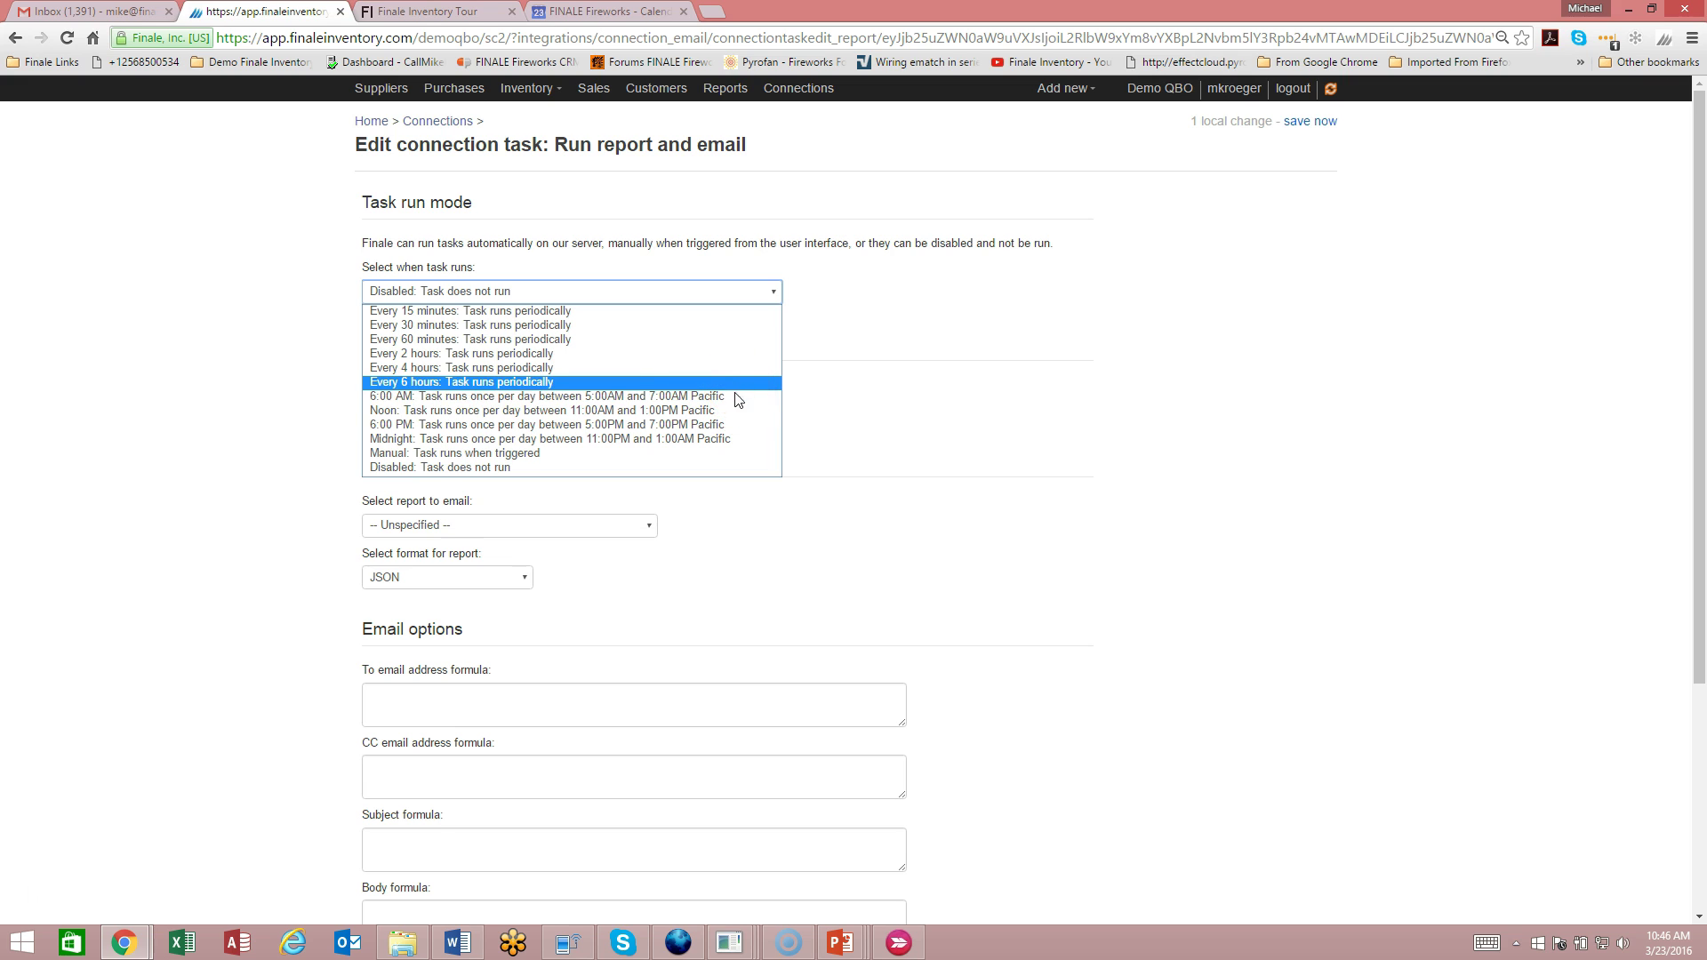
{"action": "left_click", "coordinate": [728, 440]}
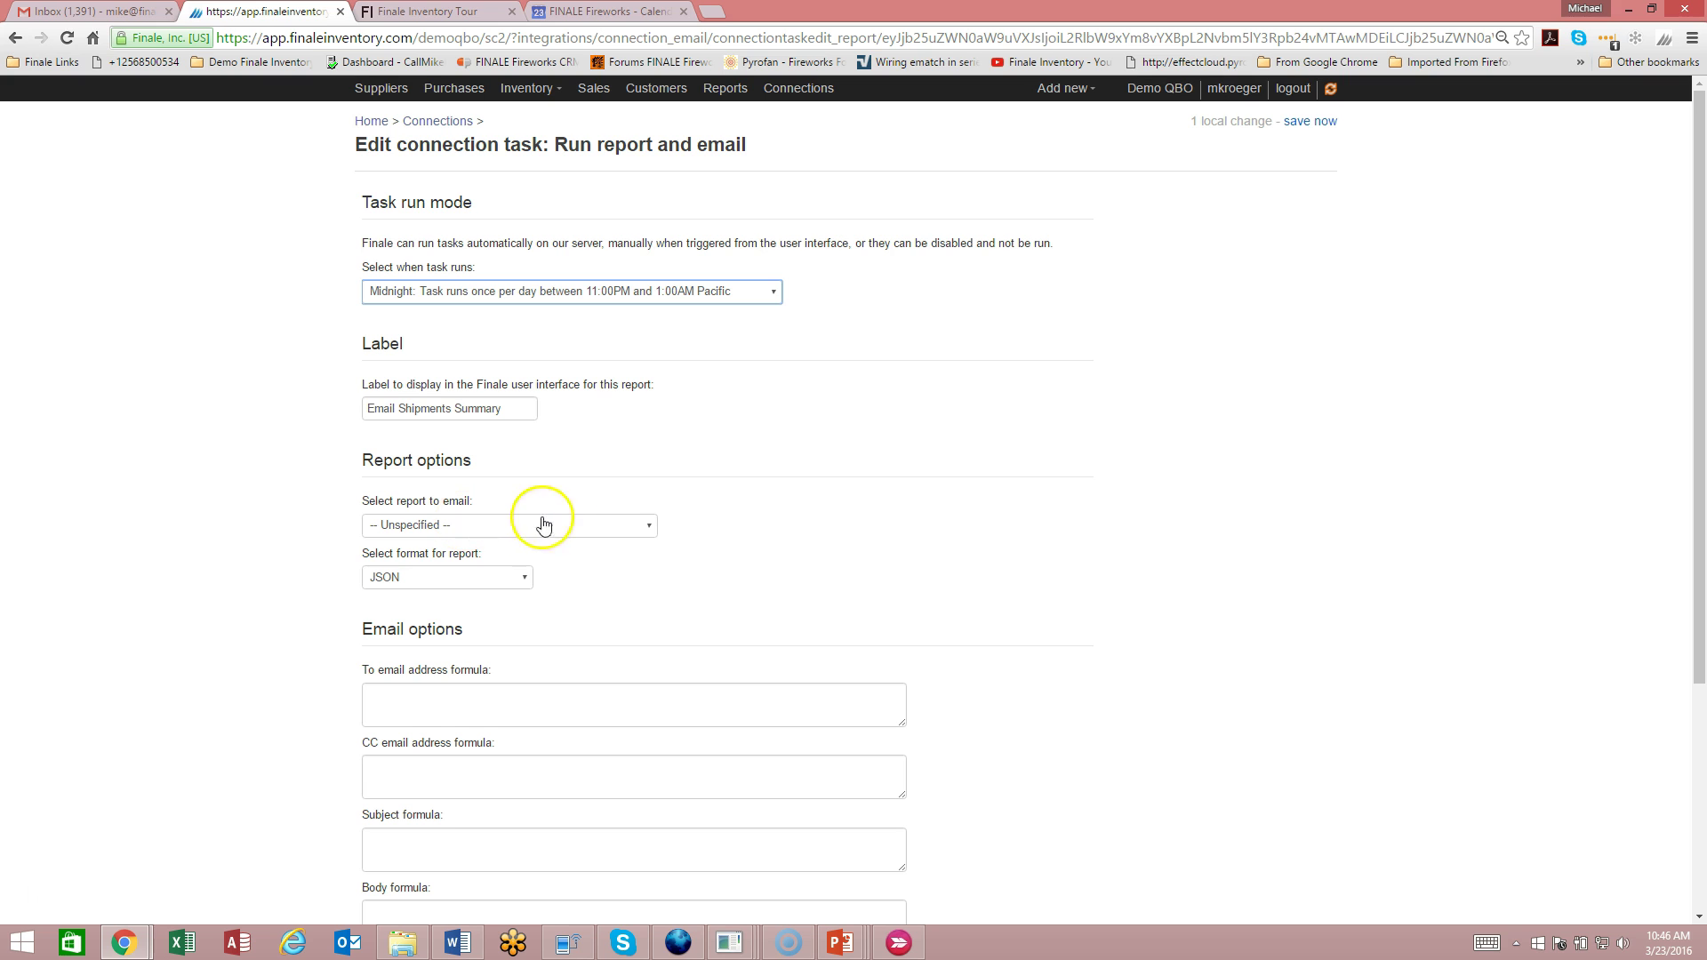
Step: Choose 'Sales shipped by product' as the report the task emails
{"action": "left_click", "coordinate": [638, 533]}
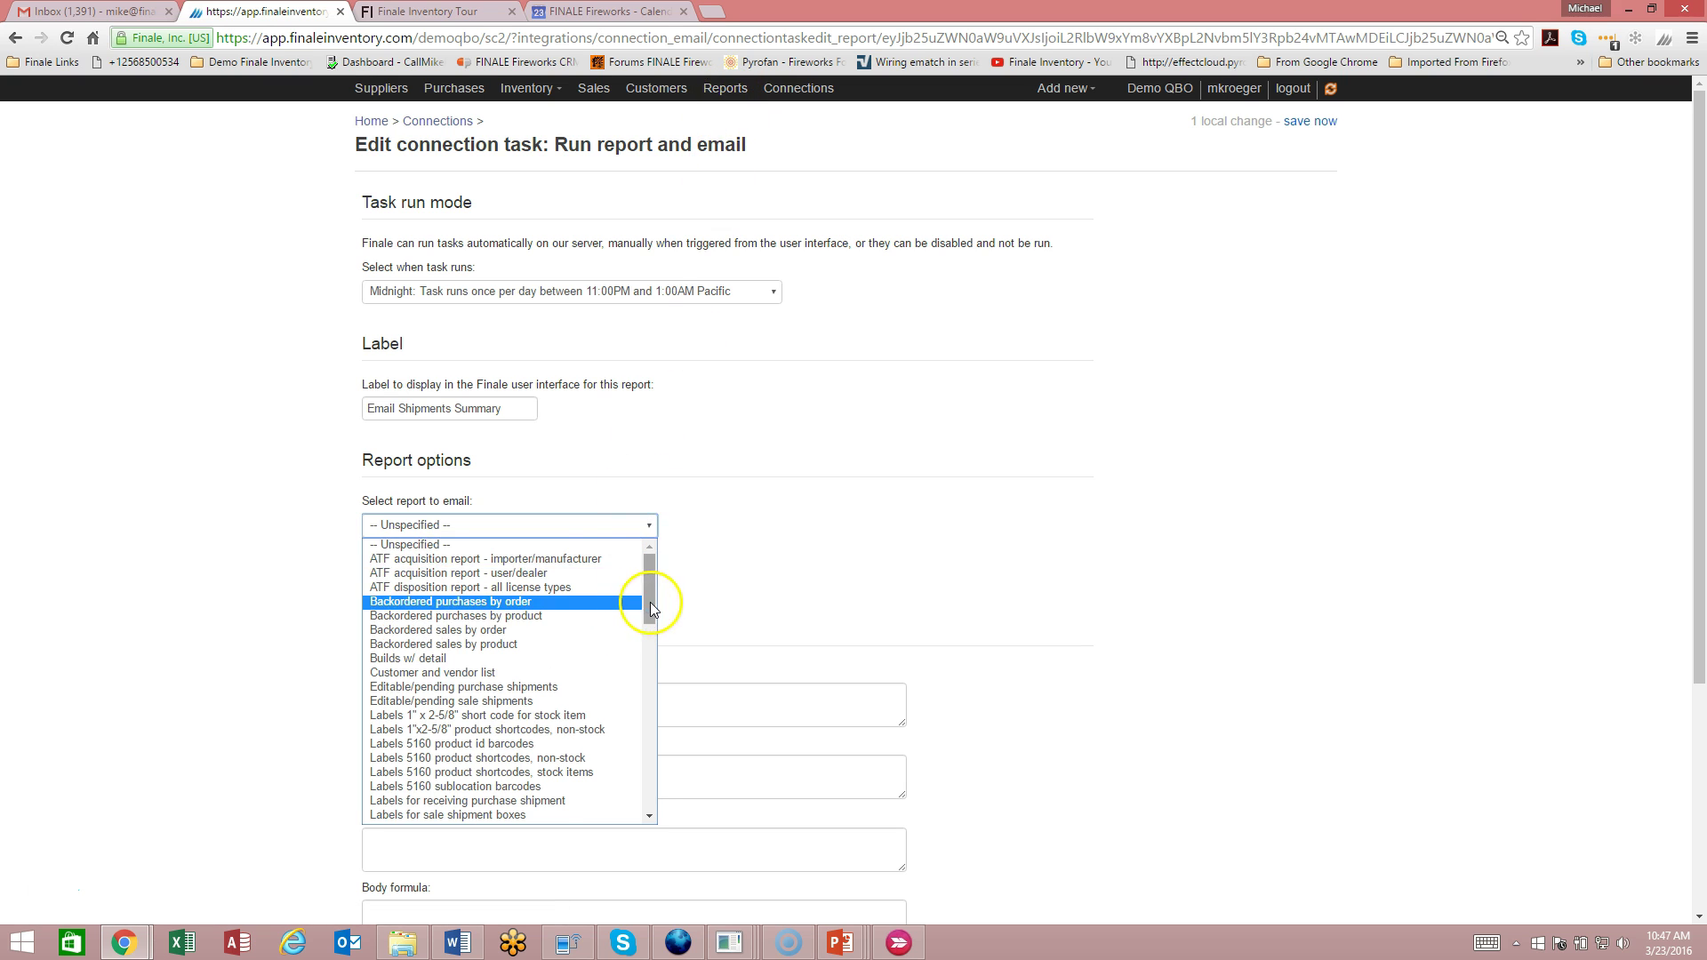
{"action": "left_click_drag", "start_coordinate": [649, 604], "coordinate": [660, 758]}
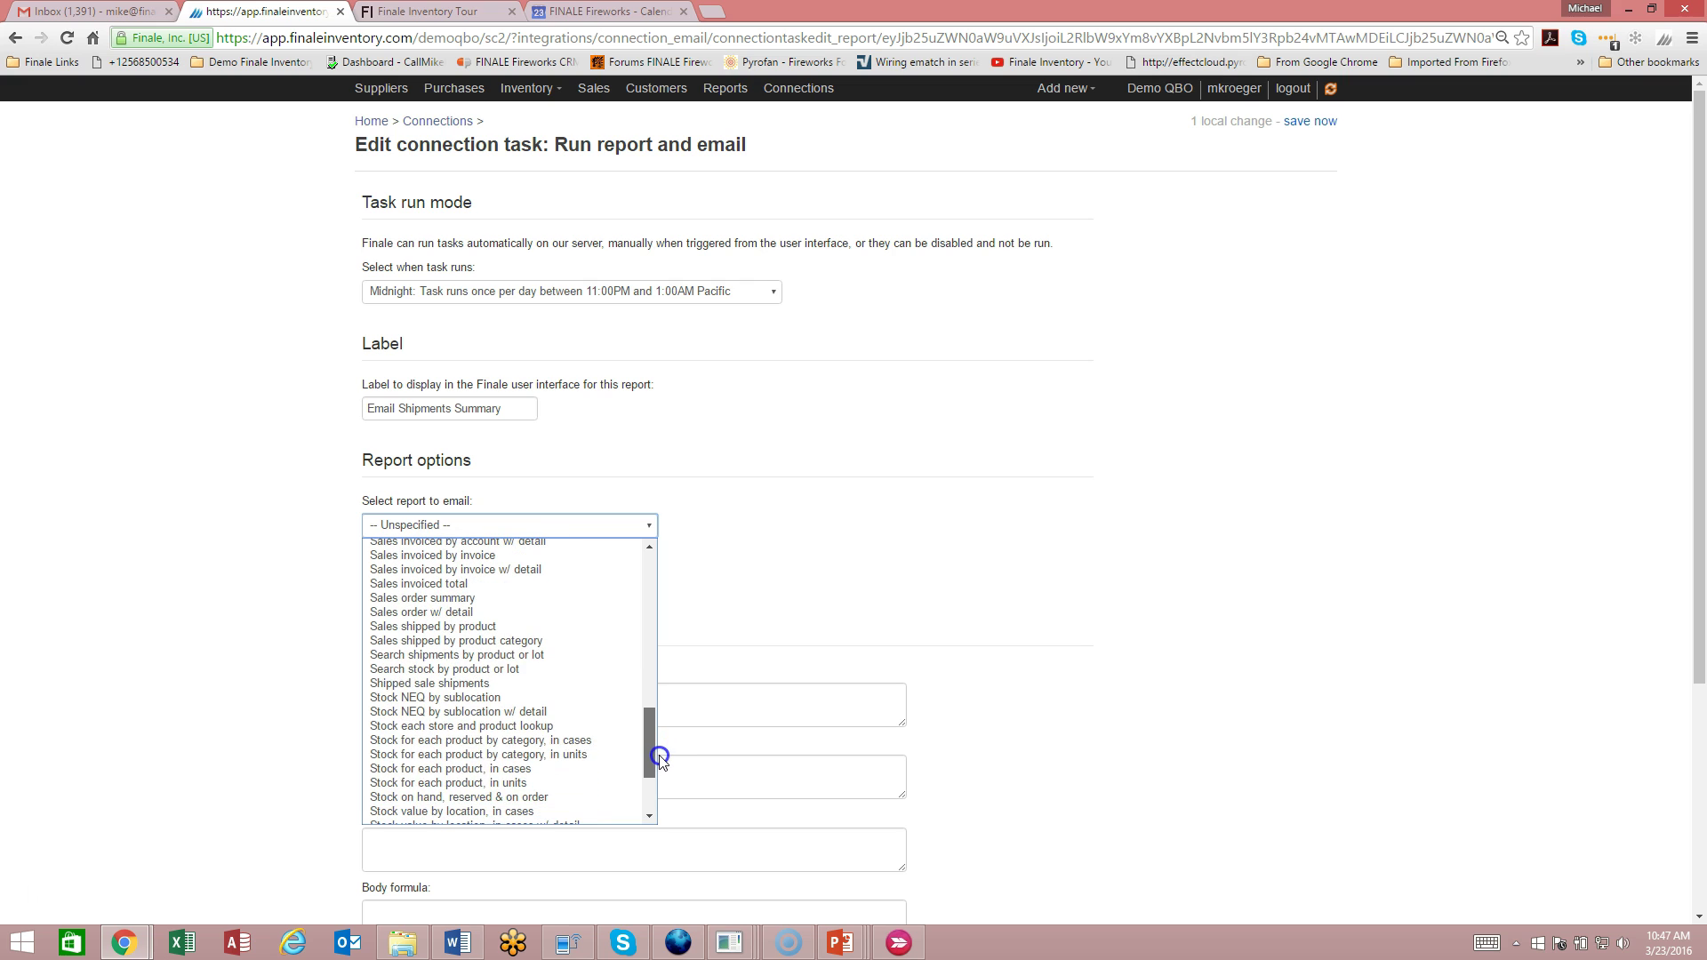
{"action": "left_click", "coordinate": [418, 627]}
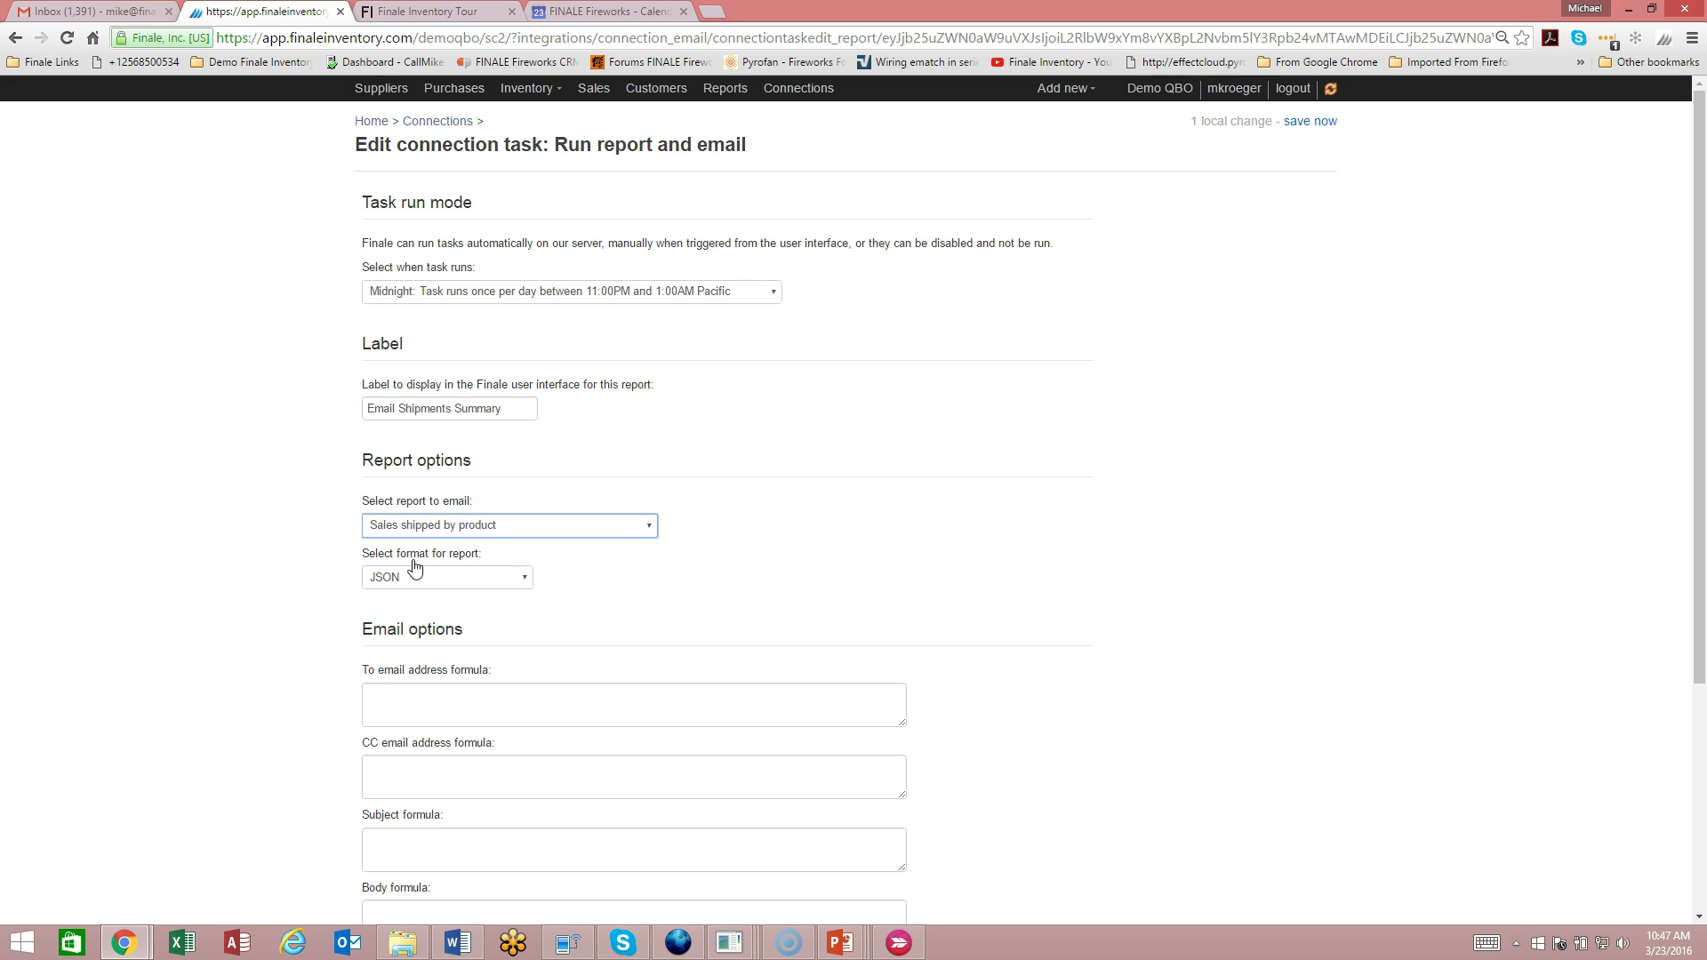
Step: Change the task's report format from JSON to PDF
{"action": "left_click", "coordinate": [521, 587]}
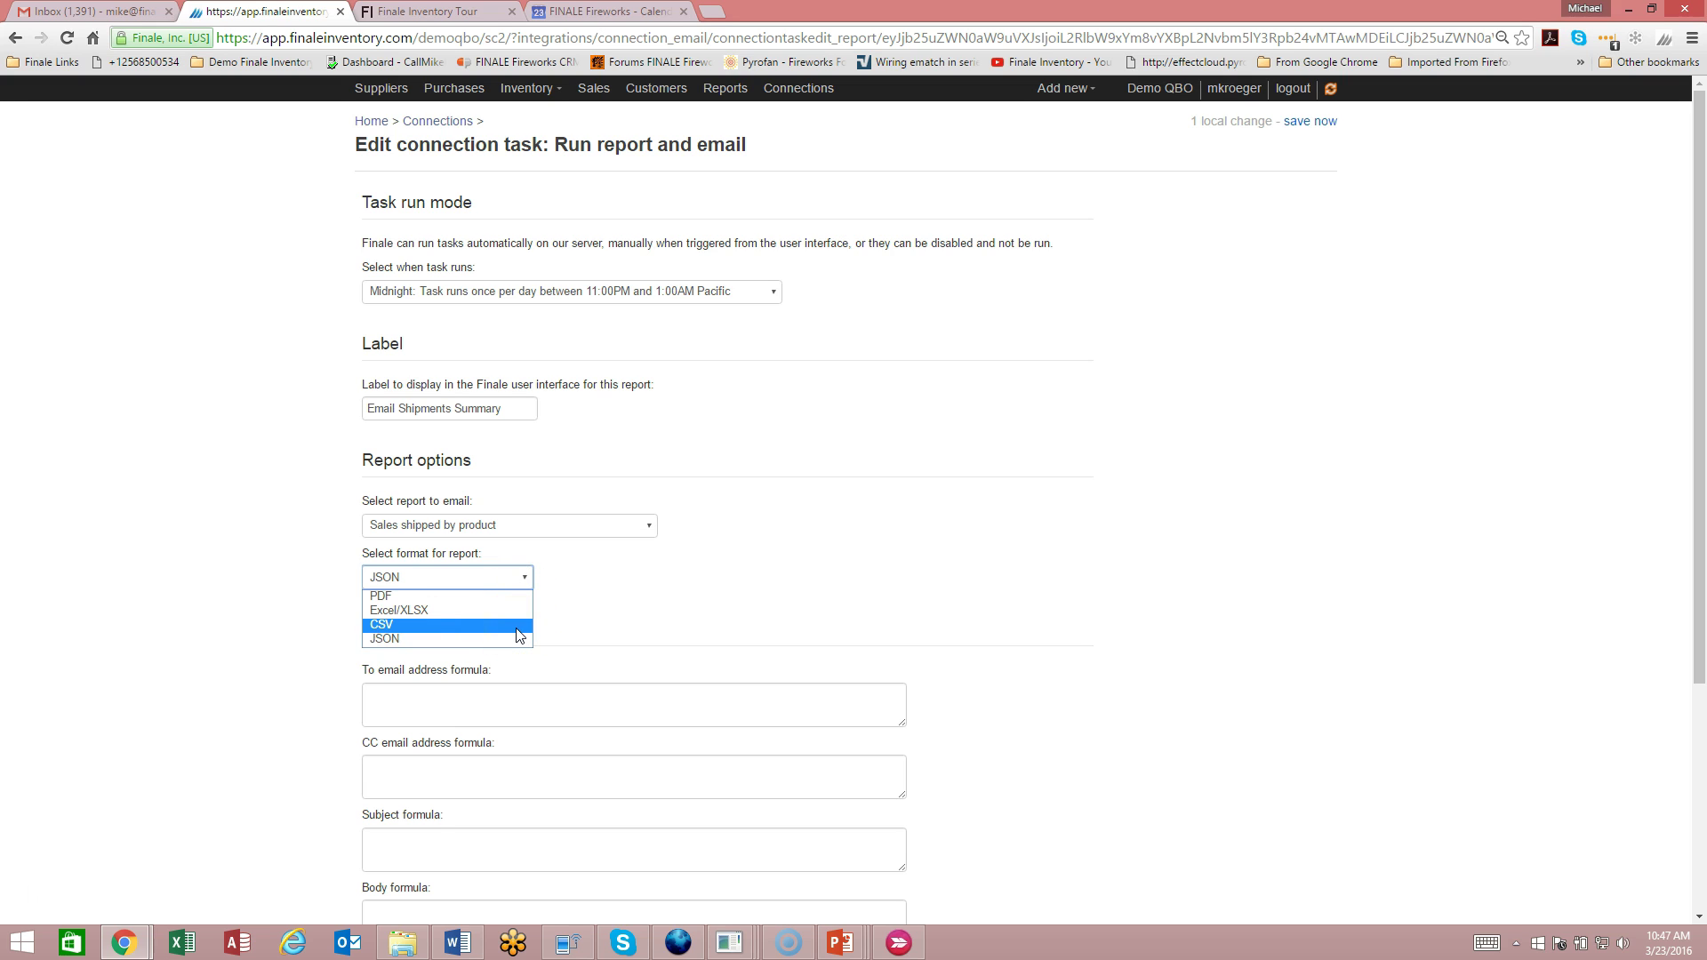
{"action": "left_click", "coordinate": [520, 613]}
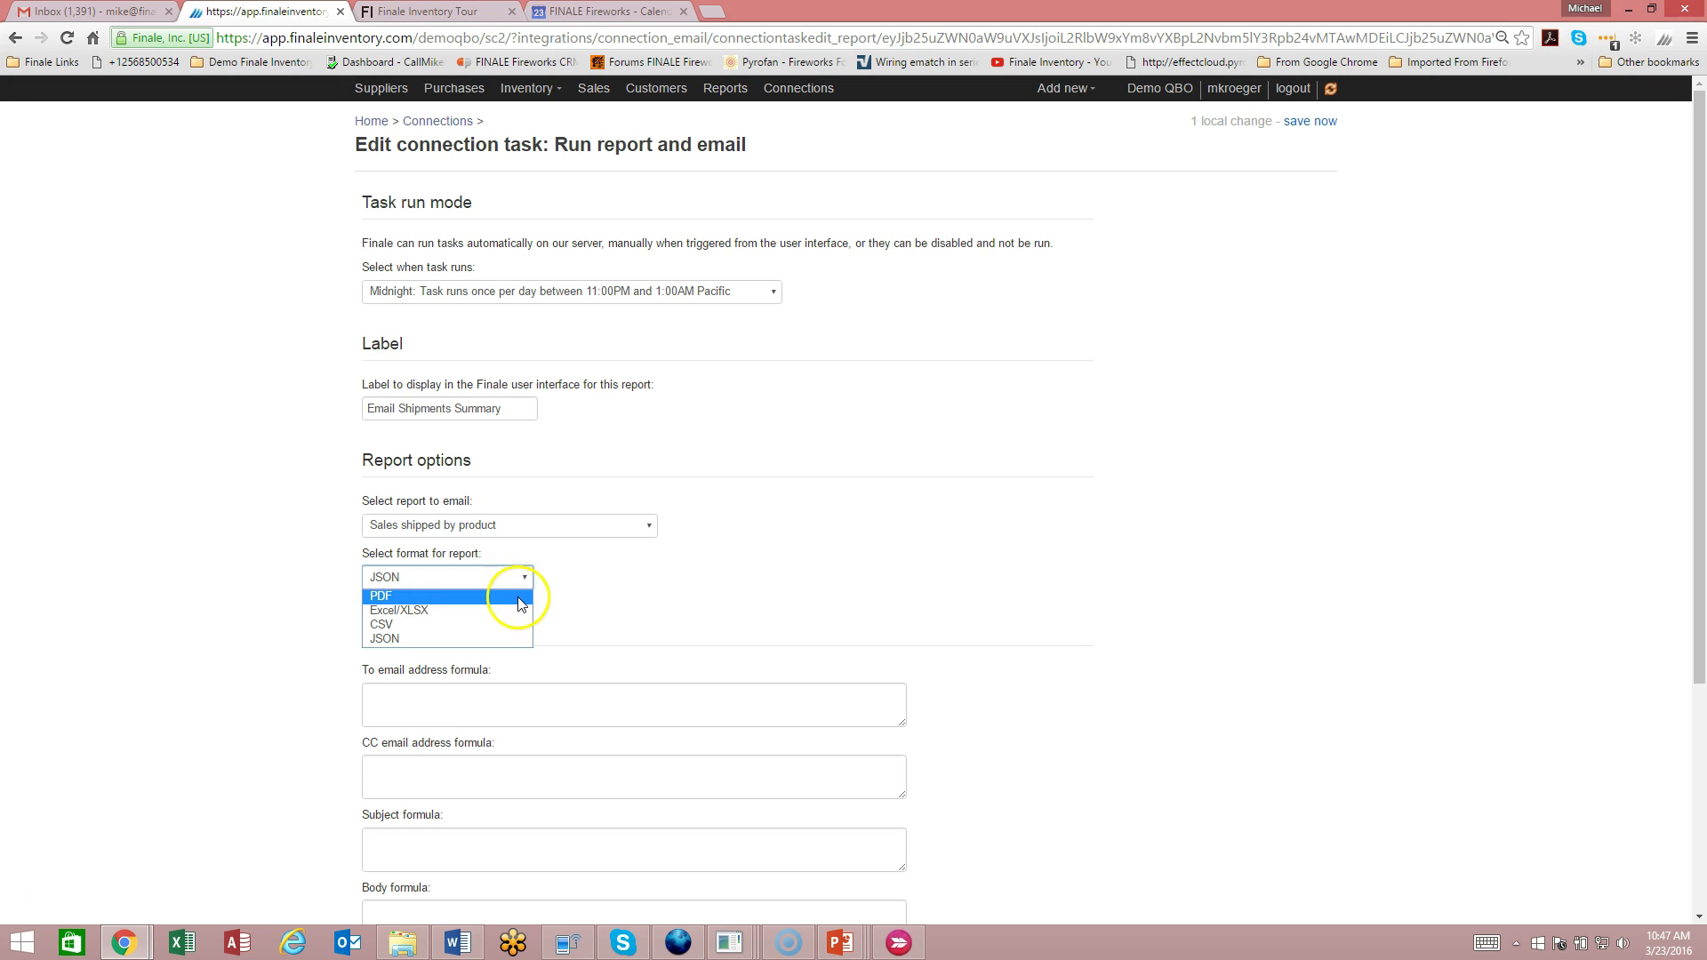
{"action": "left_click", "coordinate": [522, 598]}
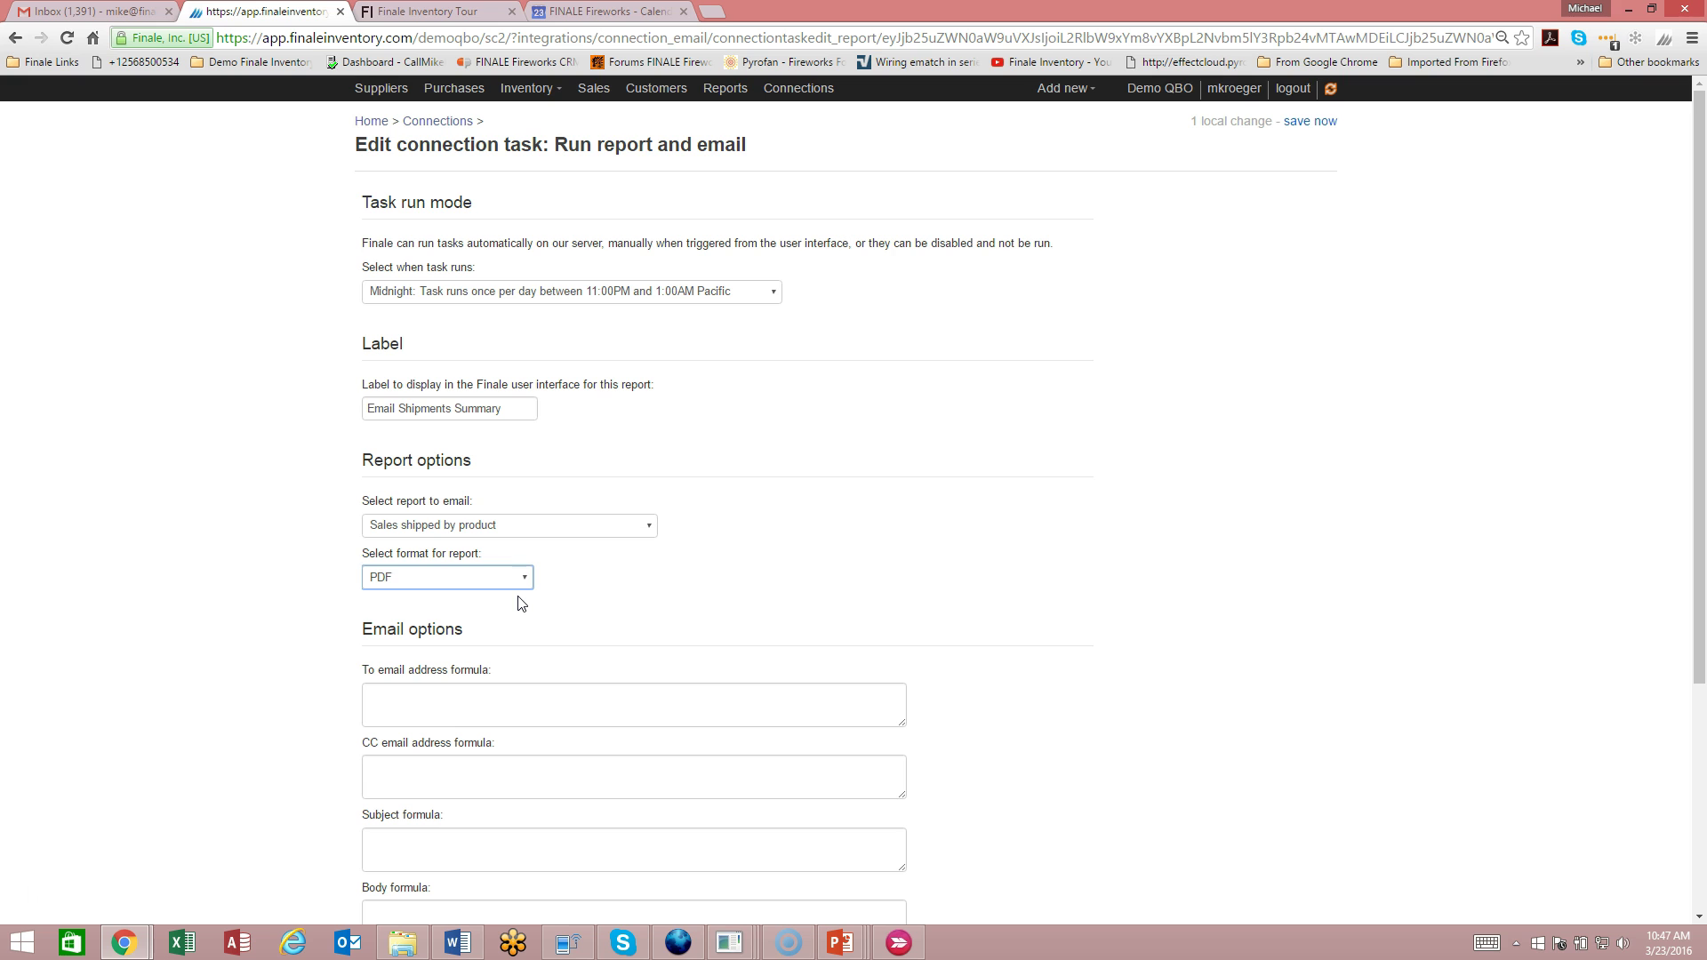
{"action": "left_click_drag", "start_coordinate": [521, 612], "coordinate": [520, 639]}
{"action": "scroll", "coordinate": [519, 665], "scroll_direction": "down", "scroll_amount": 2}
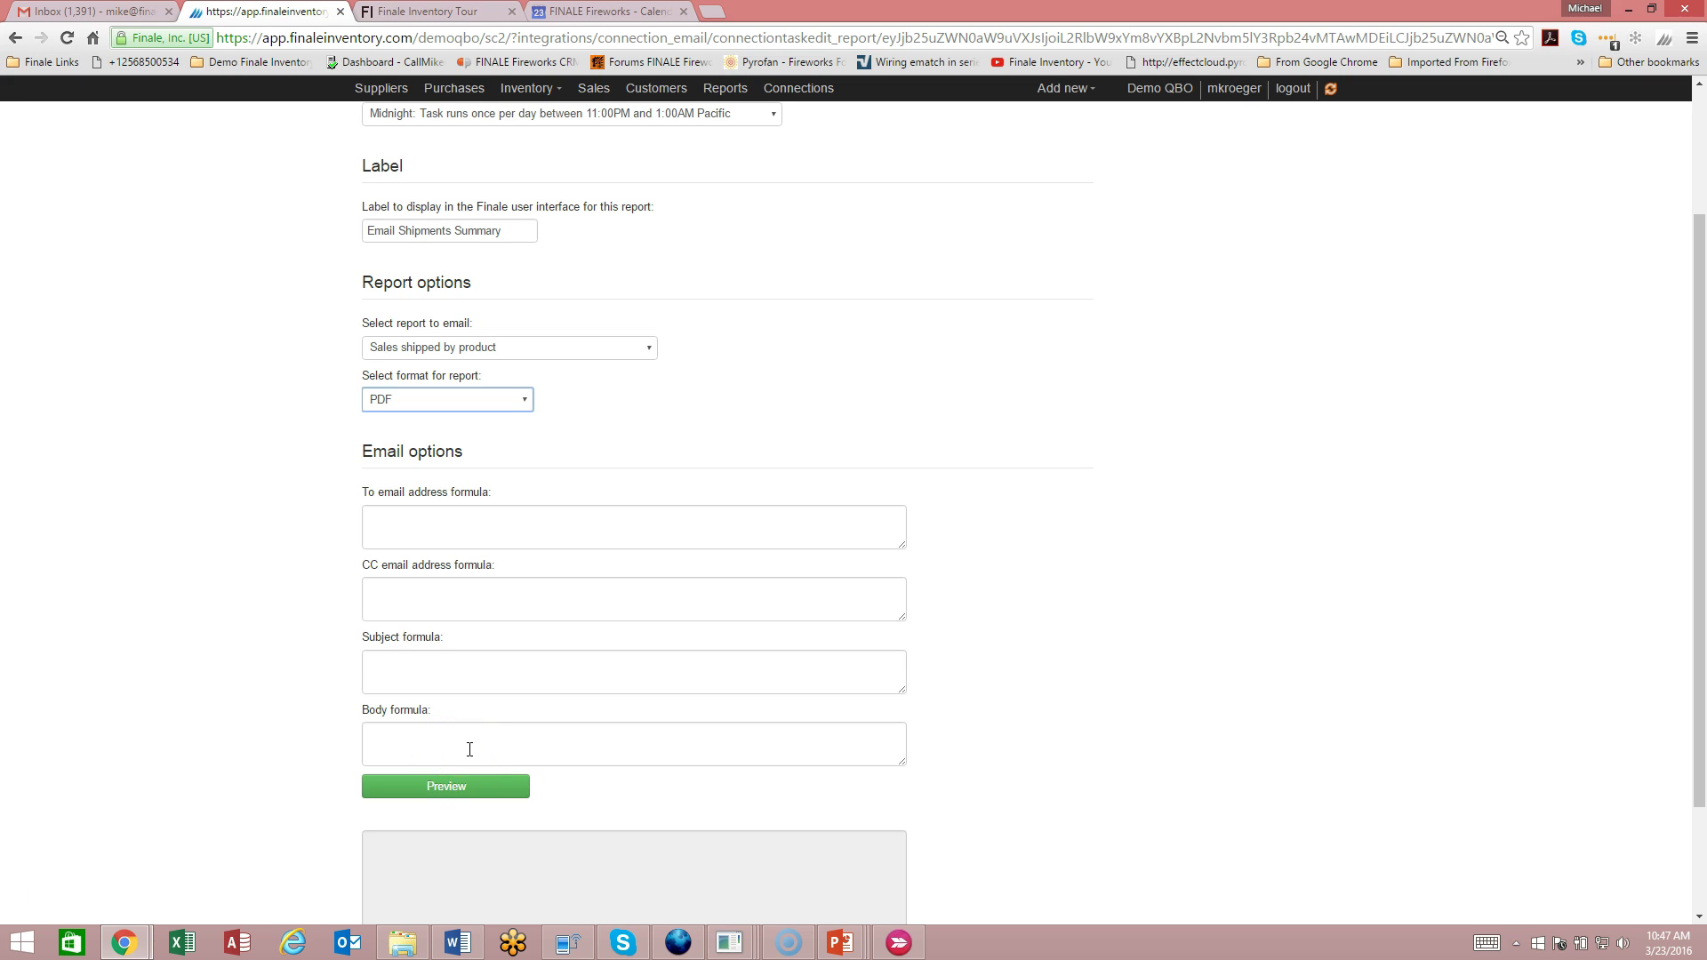
Step: Enter the recipient's e-mail address in quotes as the To formula, so the preview shows no error
{"action": "scroll", "coordinate": [470, 750], "scroll_direction": "down", "scroll_amount": 1}
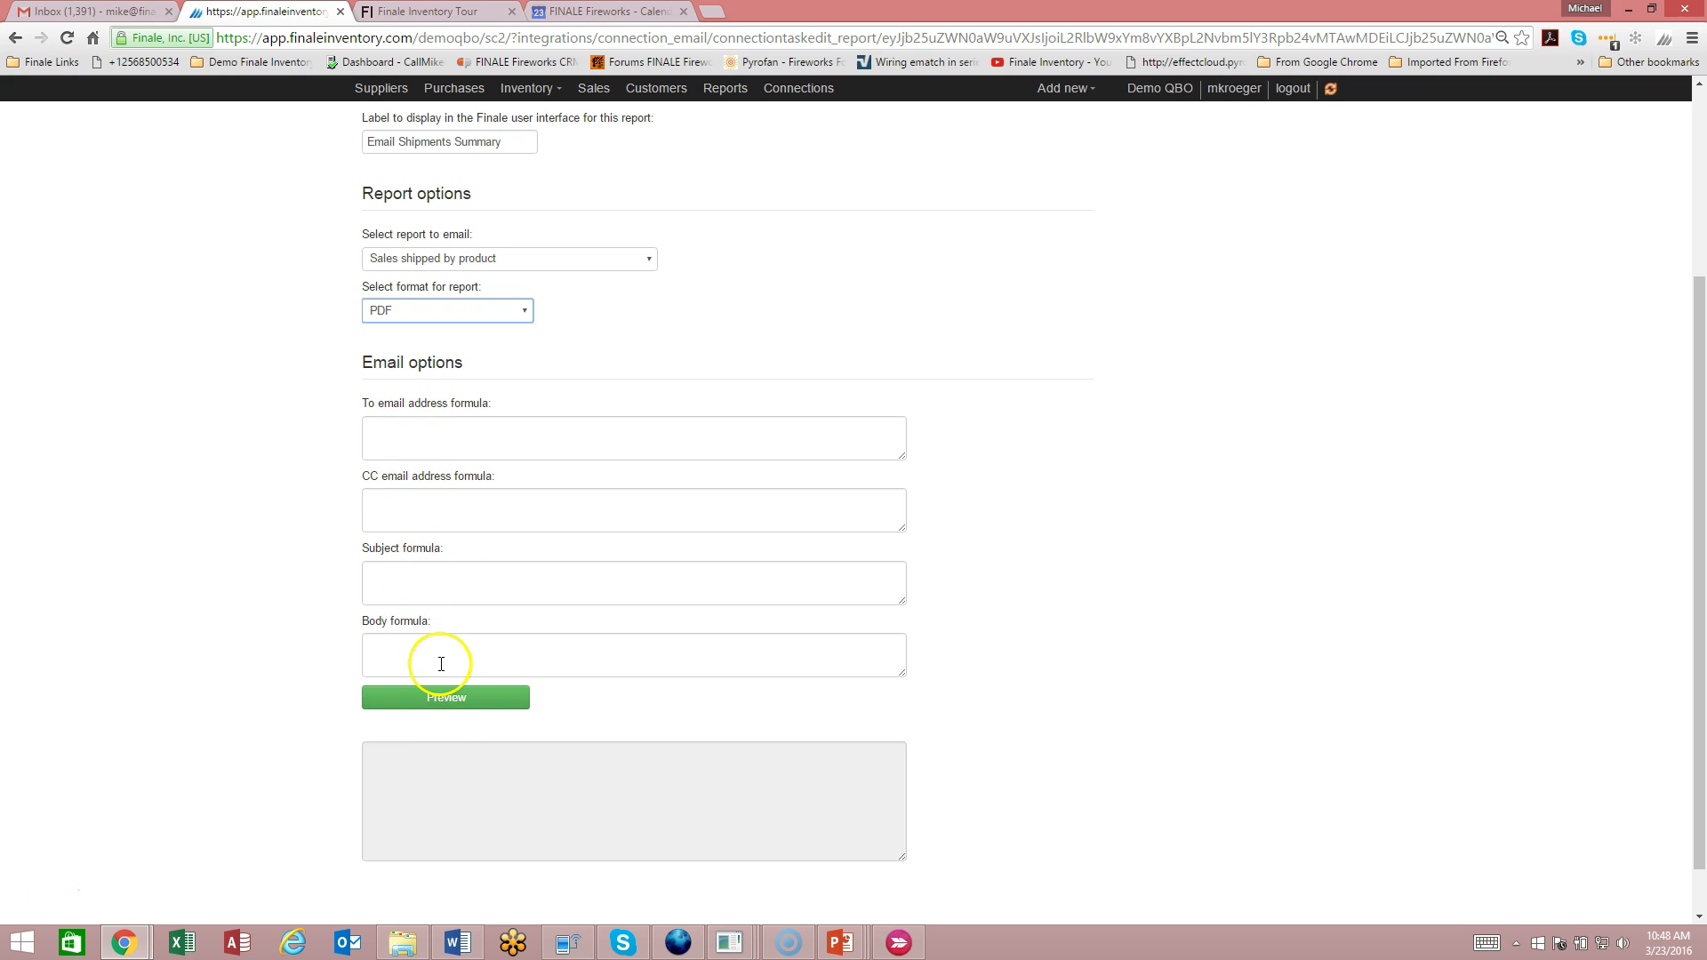
{"action": "left_click", "coordinate": [457, 442]}
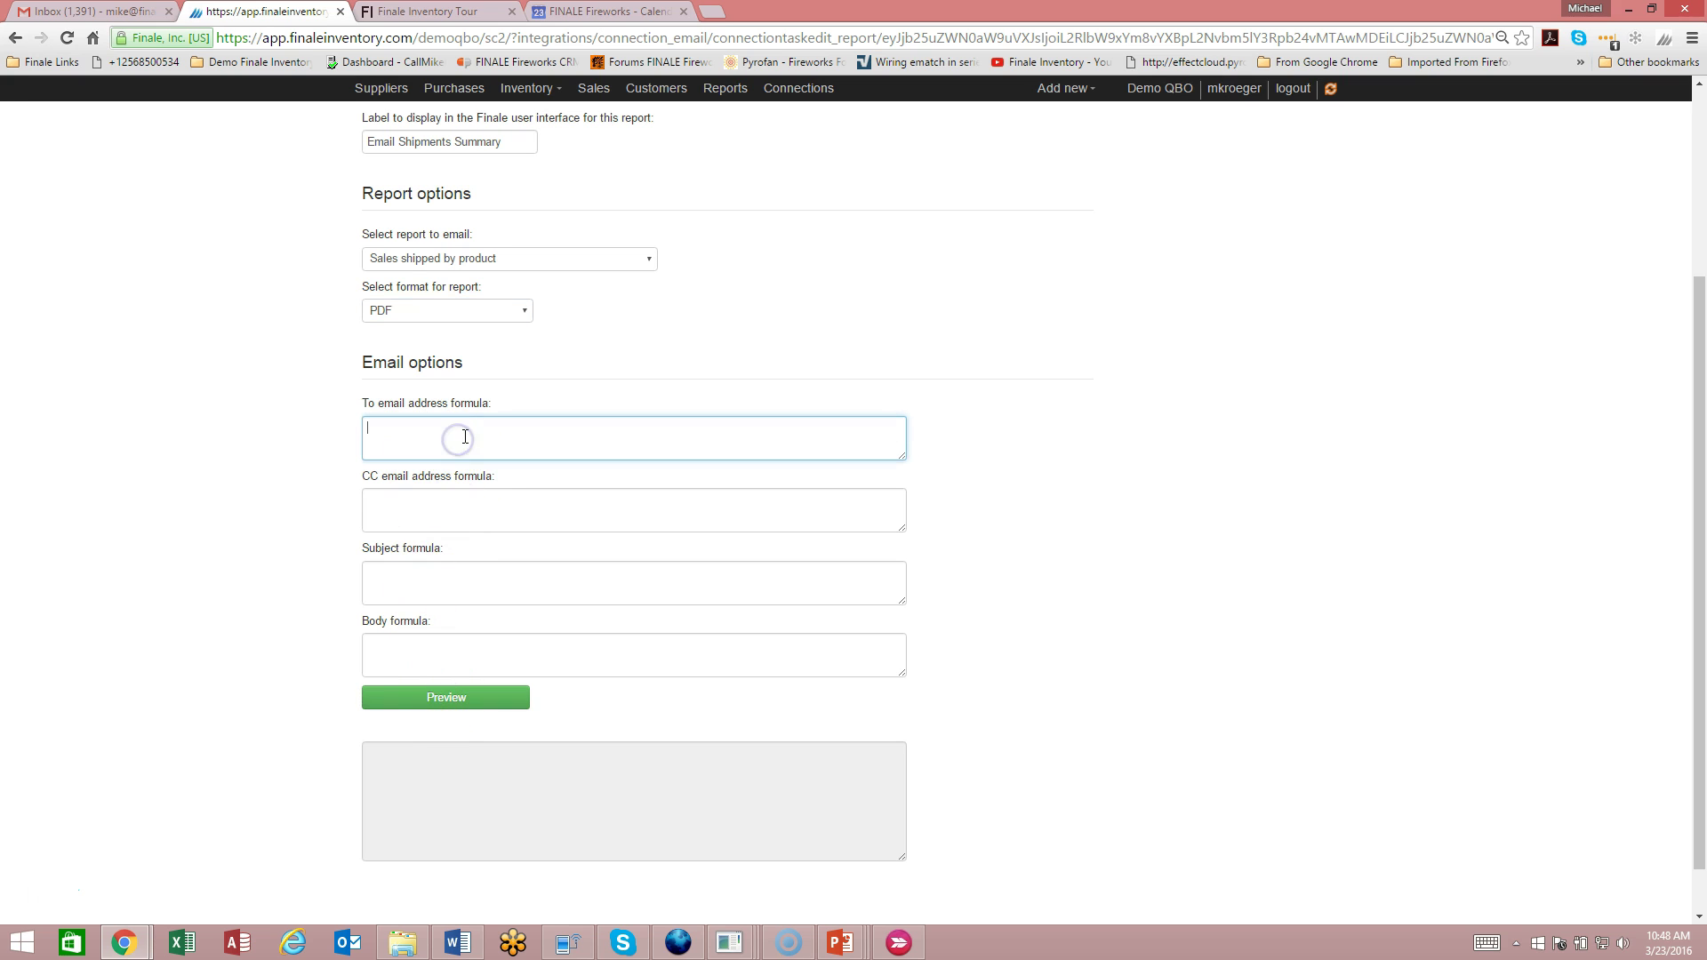
{"action": "type", "text": "me@me.com"}
{"action": "left_click", "coordinate": [487, 699]}
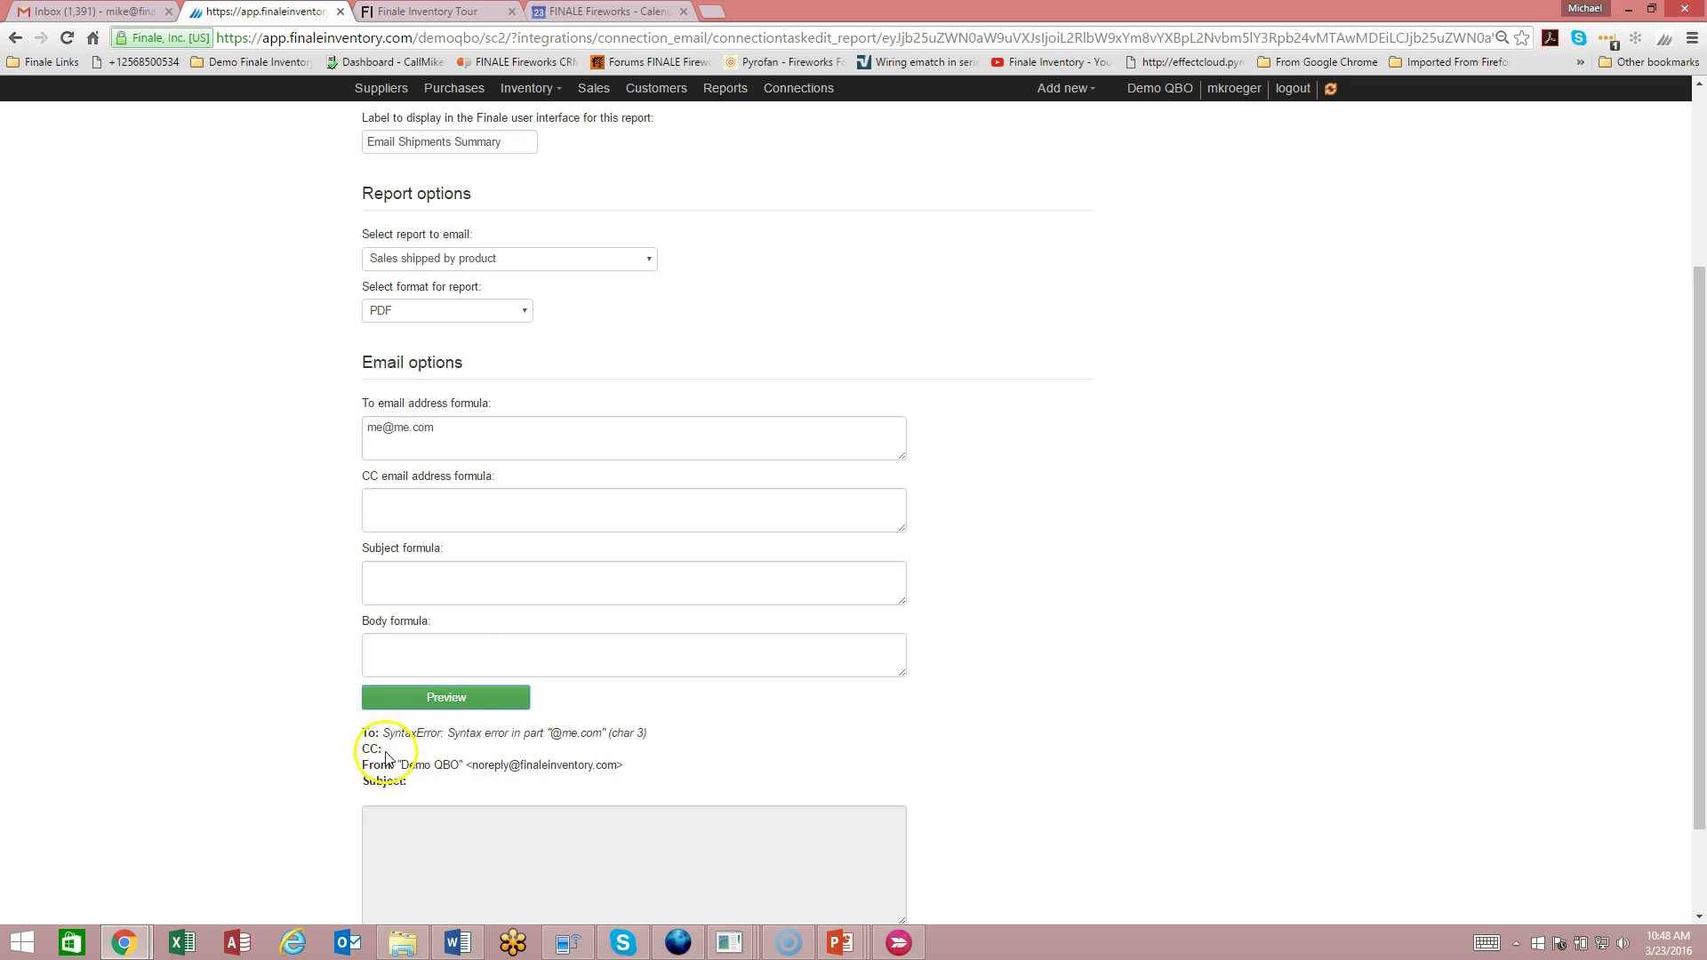
{"action": "left_click_drag", "start_coordinate": [385, 734], "coordinate": [633, 733]}
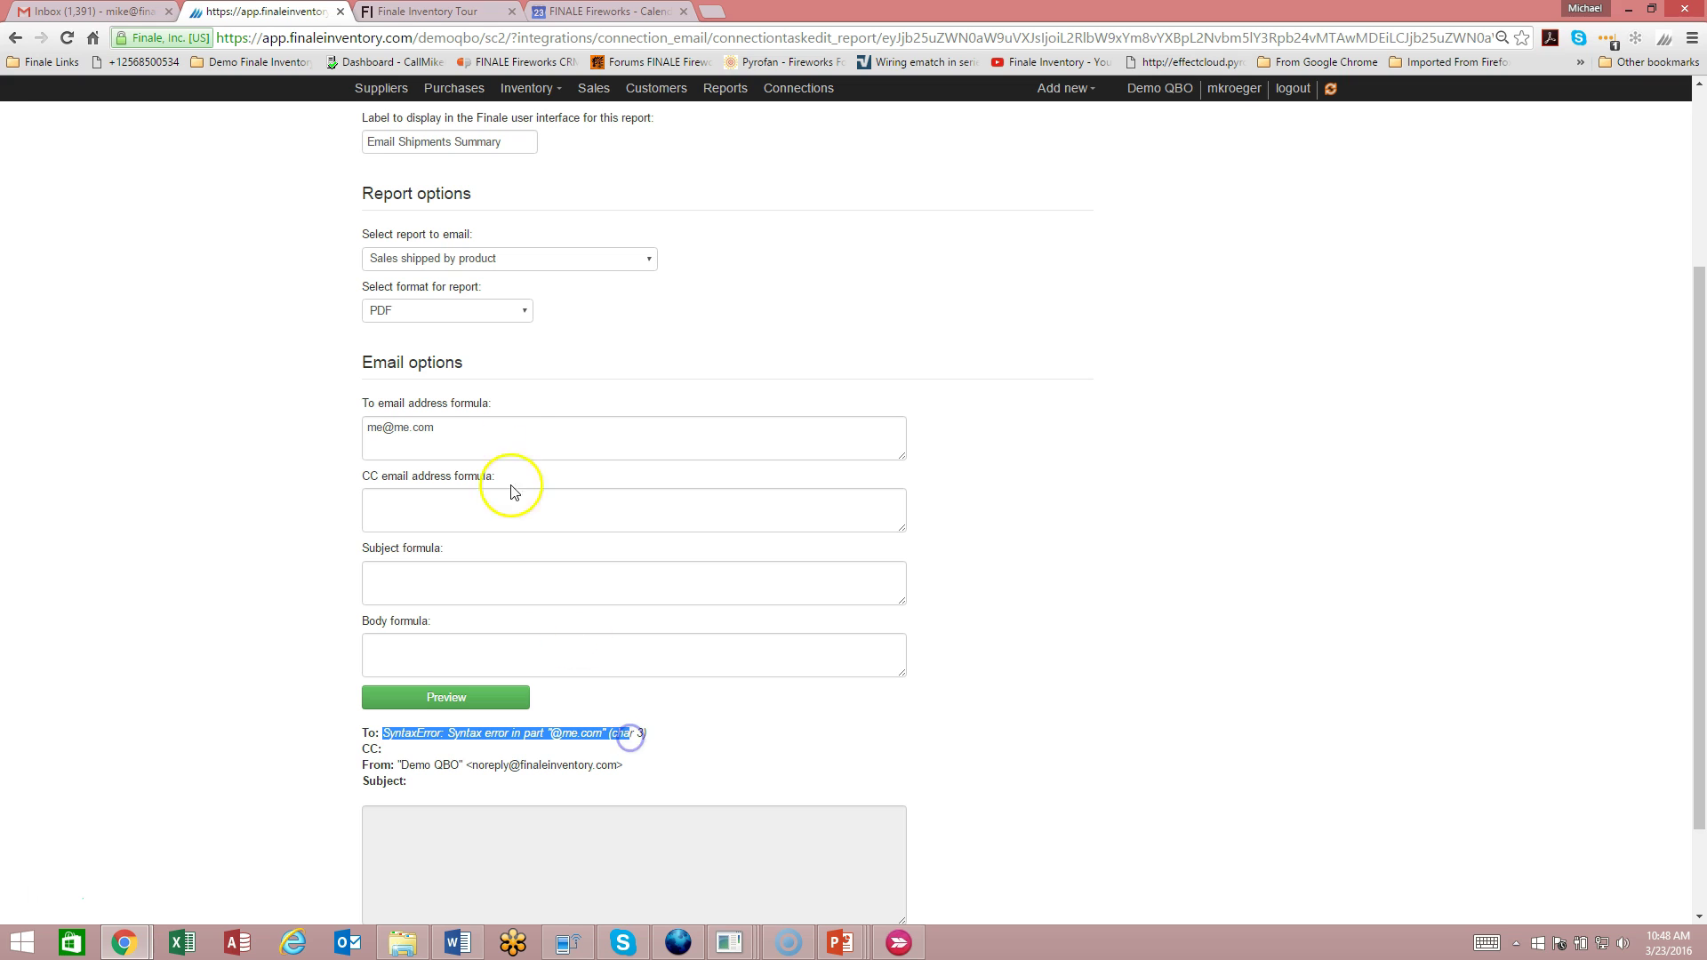
{"action": "left_click", "coordinate": [445, 431]}
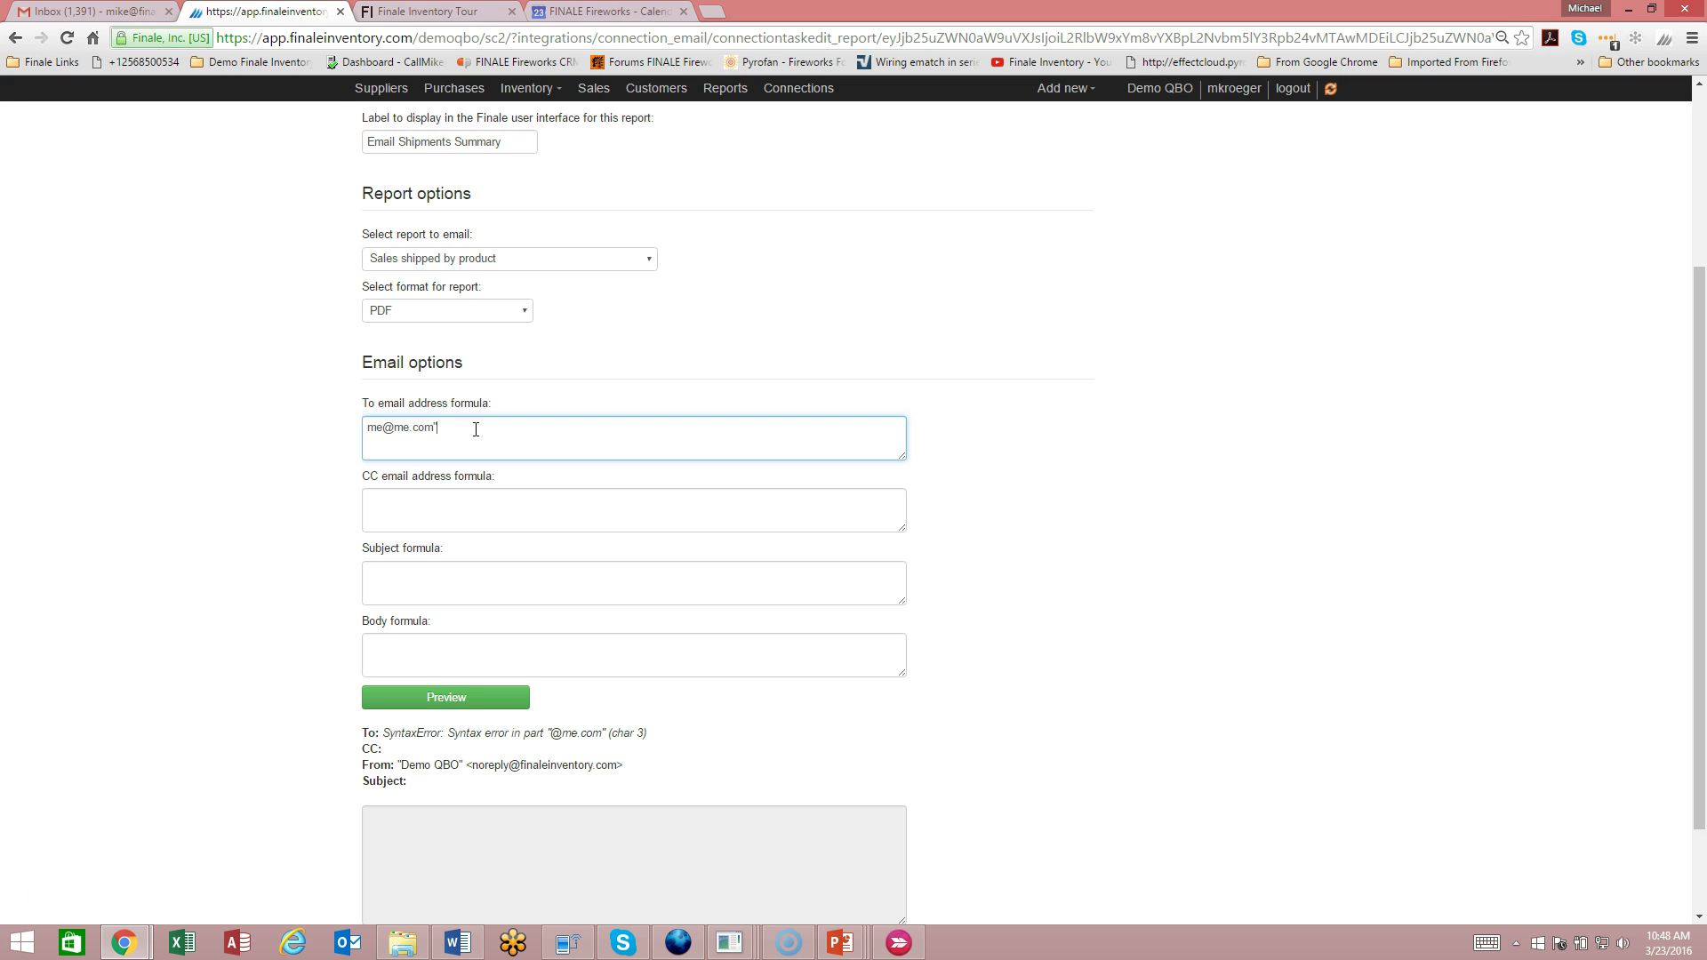
{"action": "type", "text": "\""}
{"action": "left_click", "coordinate": [487, 698]}
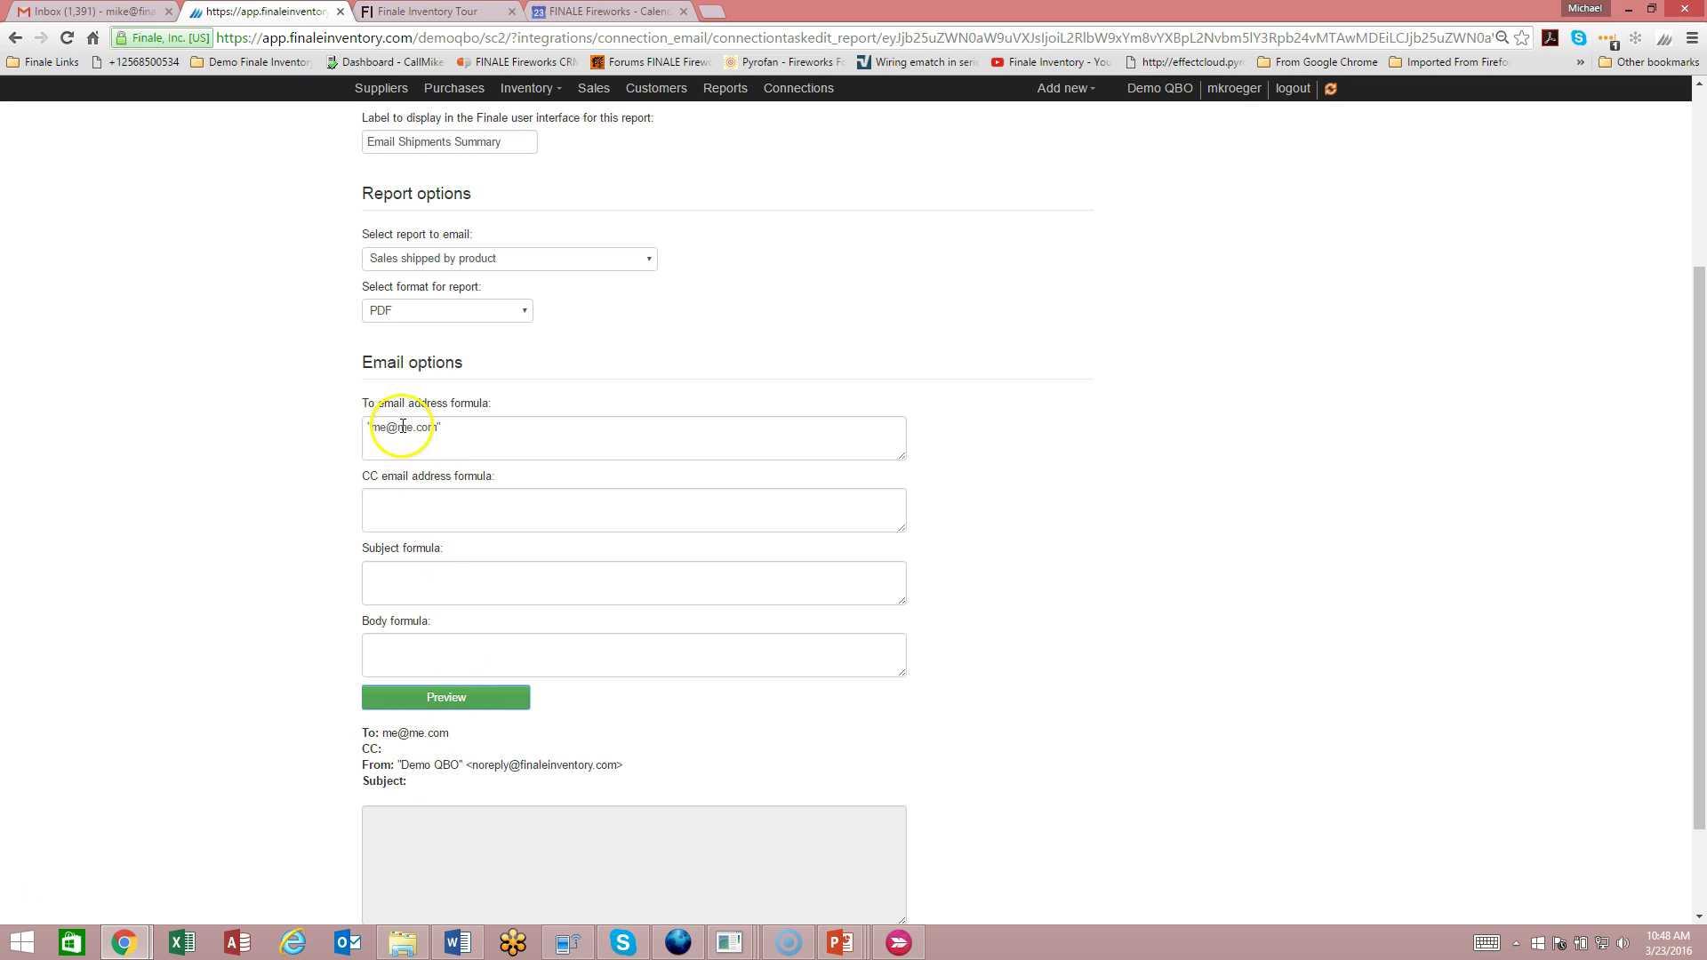
Step: Set the email Subject formula to "Daily Shipments Summary"
{"action": "left_click", "coordinate": [433, 584]}
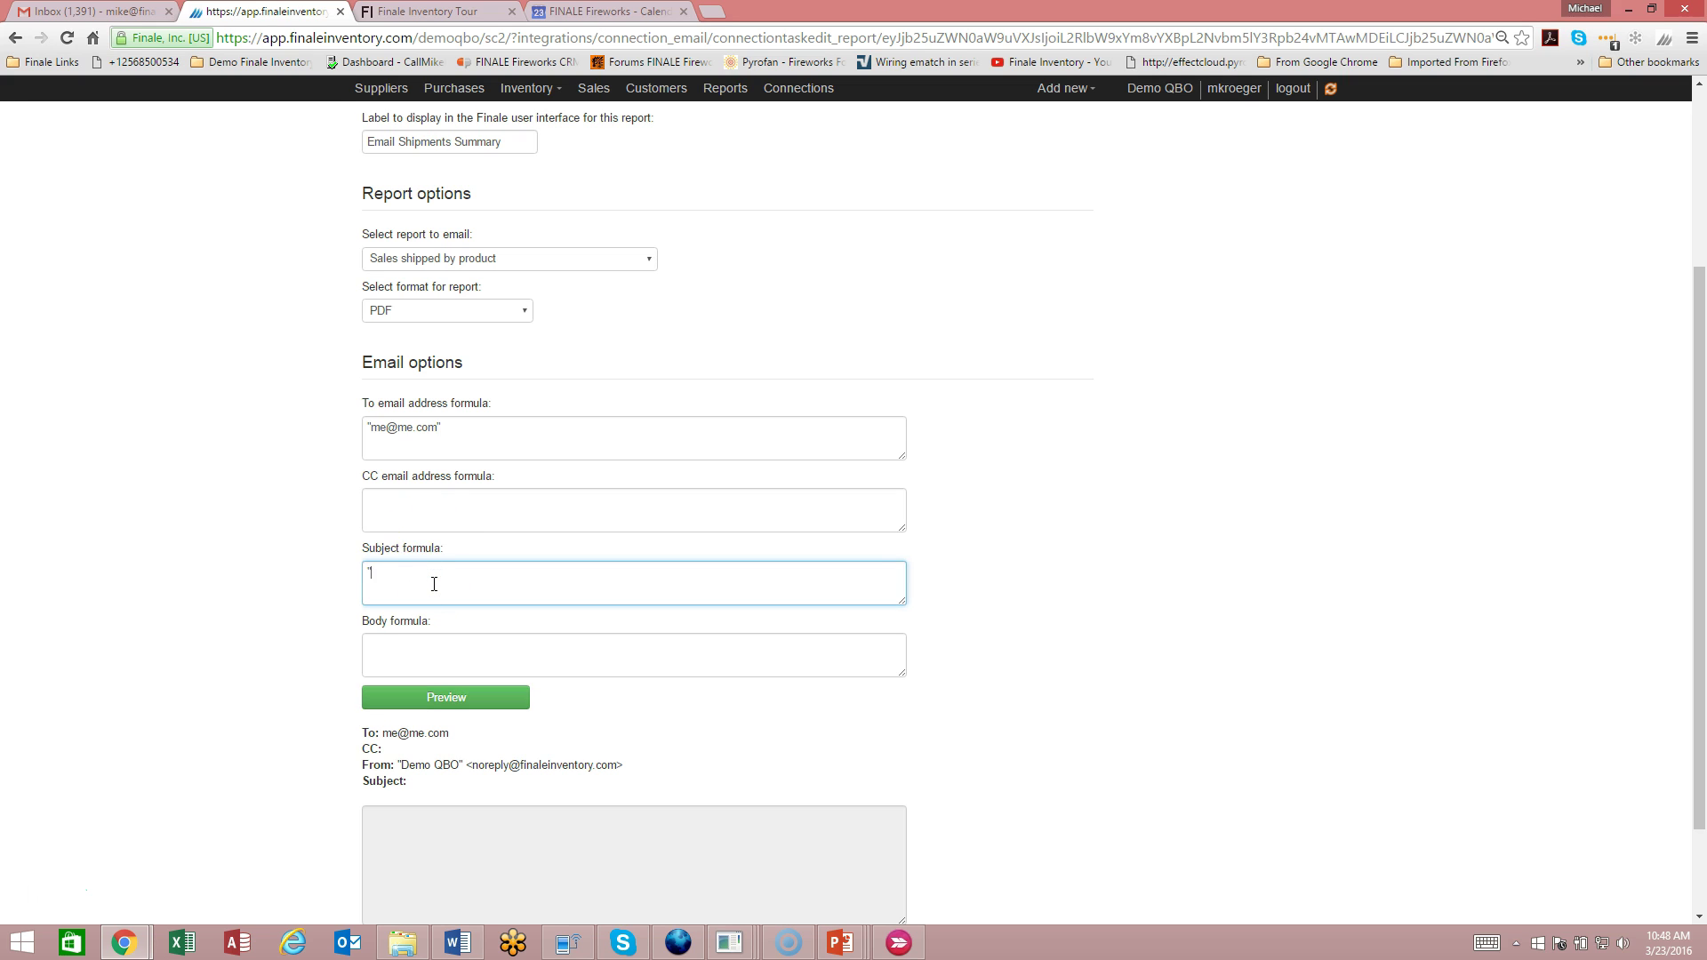
{"action": "type", "text": "\"Daile"}
{"action": "key", "text": "BackSpace"}
{"action": "type", "text": "y Shipm"}
{"action": "key", "text": "BackSpace"}
{"action": "type", "text": "pments Summary"}
Step: Set the email Body formula to "Here is the report" and preview the email
{"action": "left_click", "coordinate": [537, 647]}
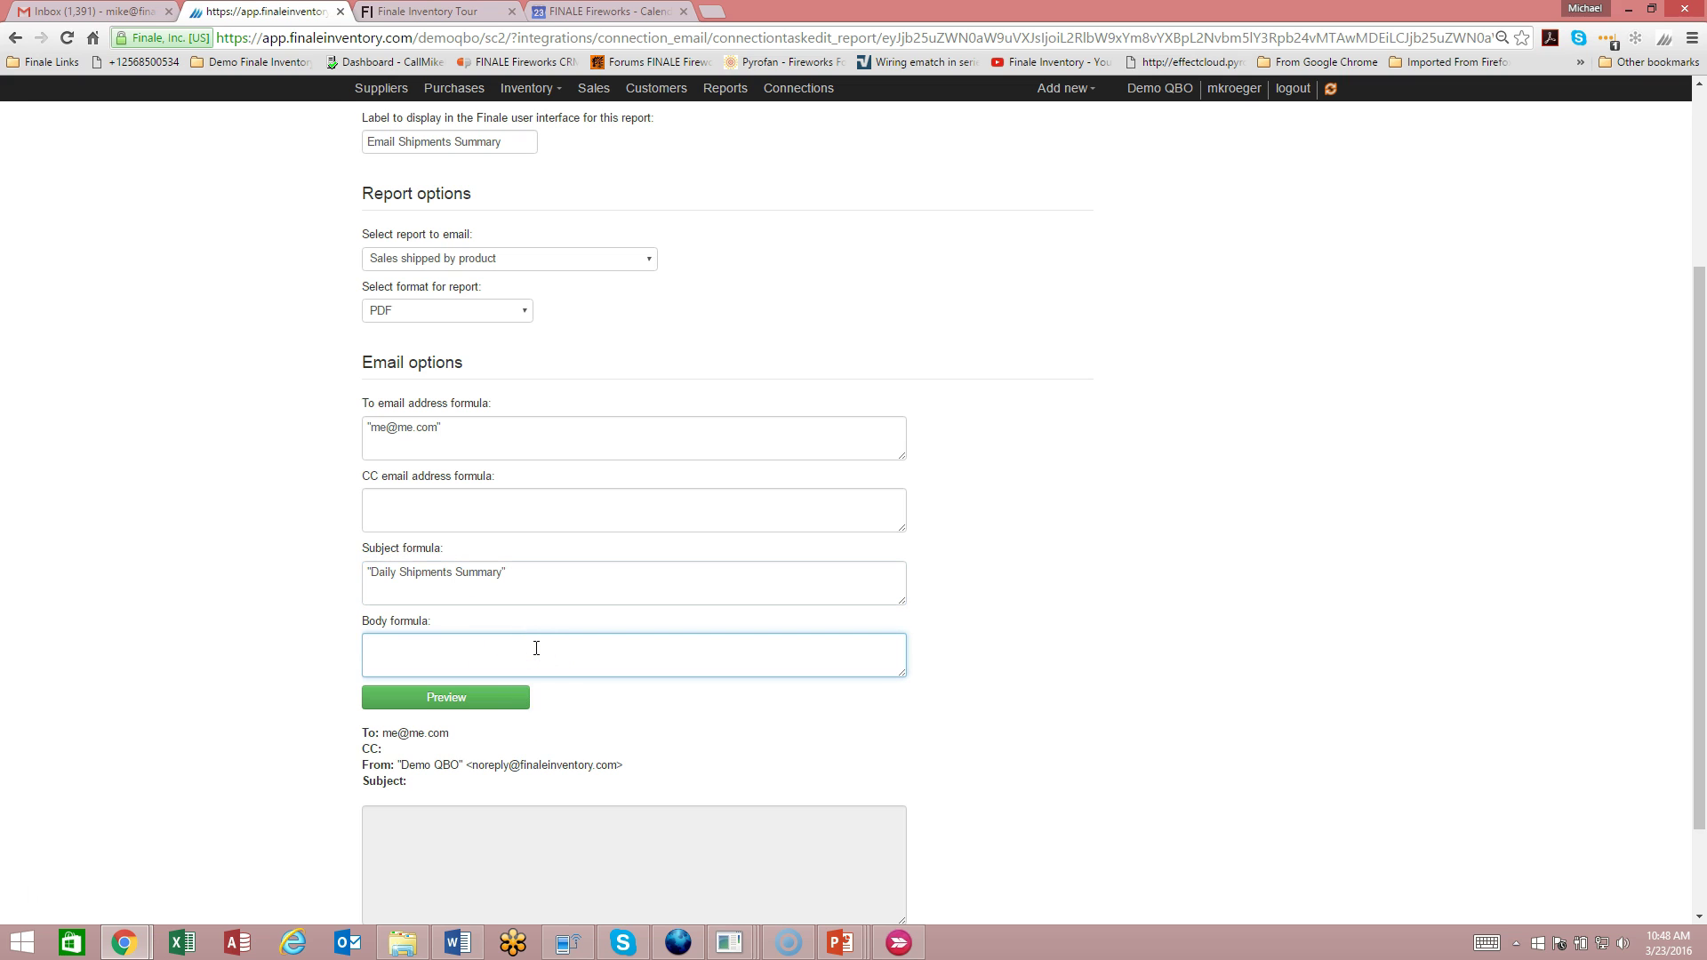
{"action": "type", "text": "\"Here is the report"}
{"action": "left_click", "coordinate": [496, 697]}
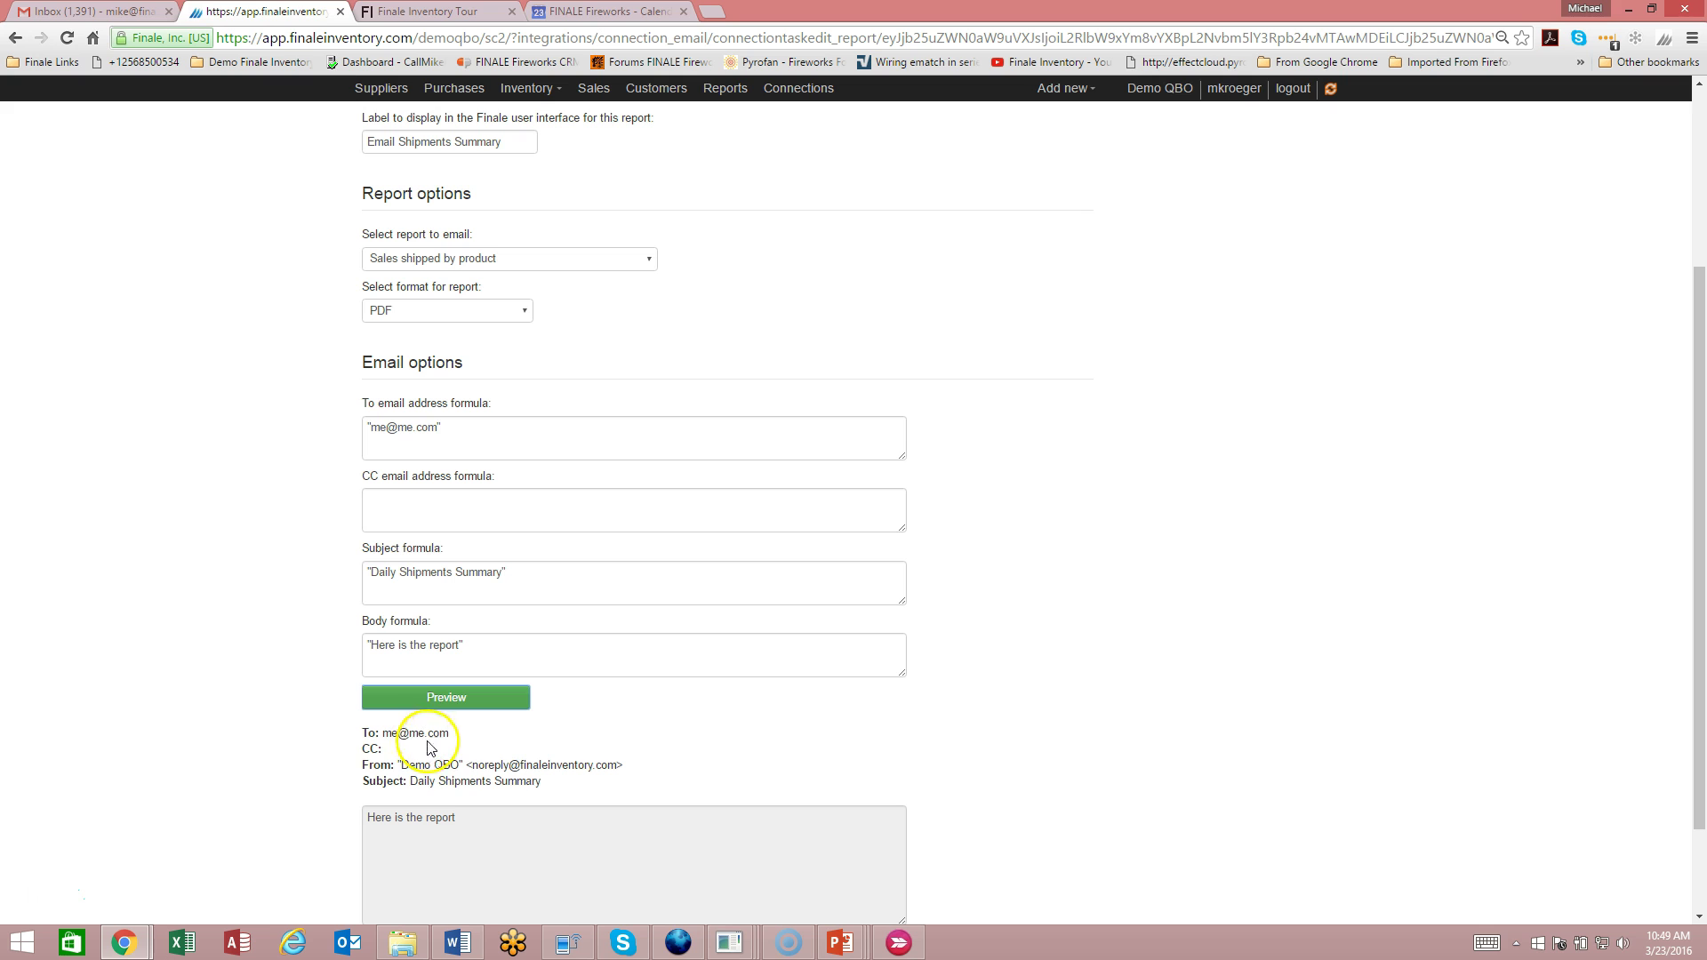
Step: Save the task and return to Connections, showing Email My Reports with its Midnight task
{"action": "scroll", "coordinate": [478, 794], "scroll_direction": "down", "scroll_amount": 2}
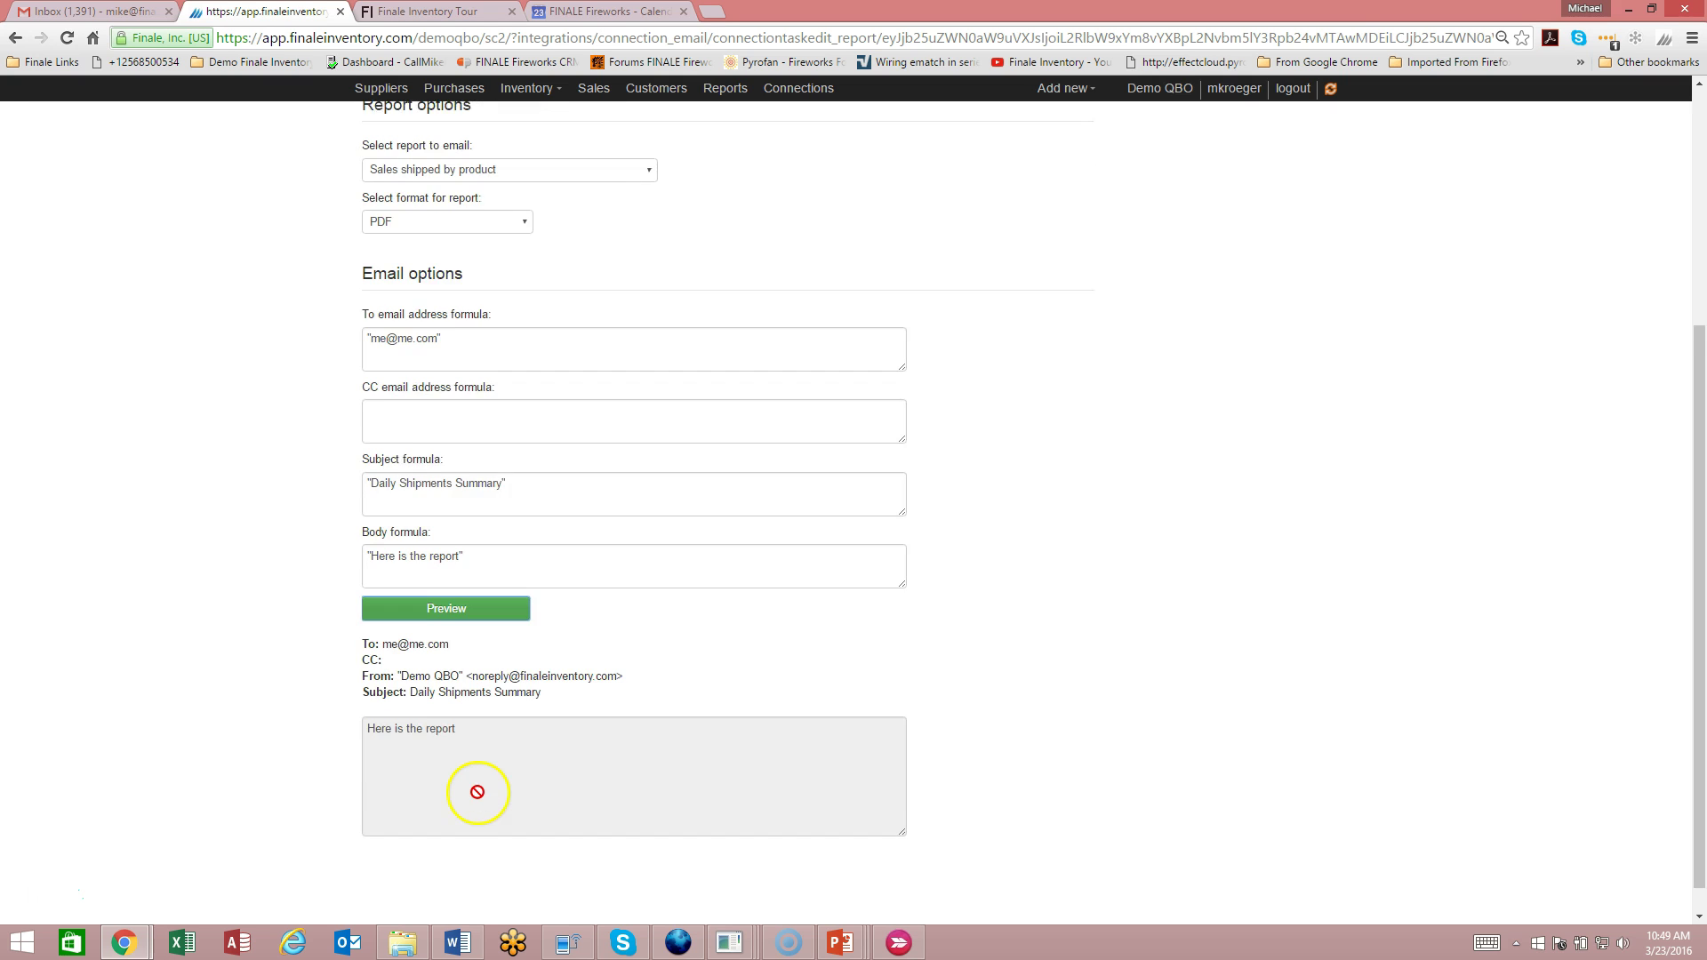
{"action": "scroll", "coordinate": [478, 794], "scroll_direction": "up", "scroll_amount": 4}
{"action": "scroll", "coordinate": [478, 794], "scroll_direction": "up", "scroll_amount": 1}
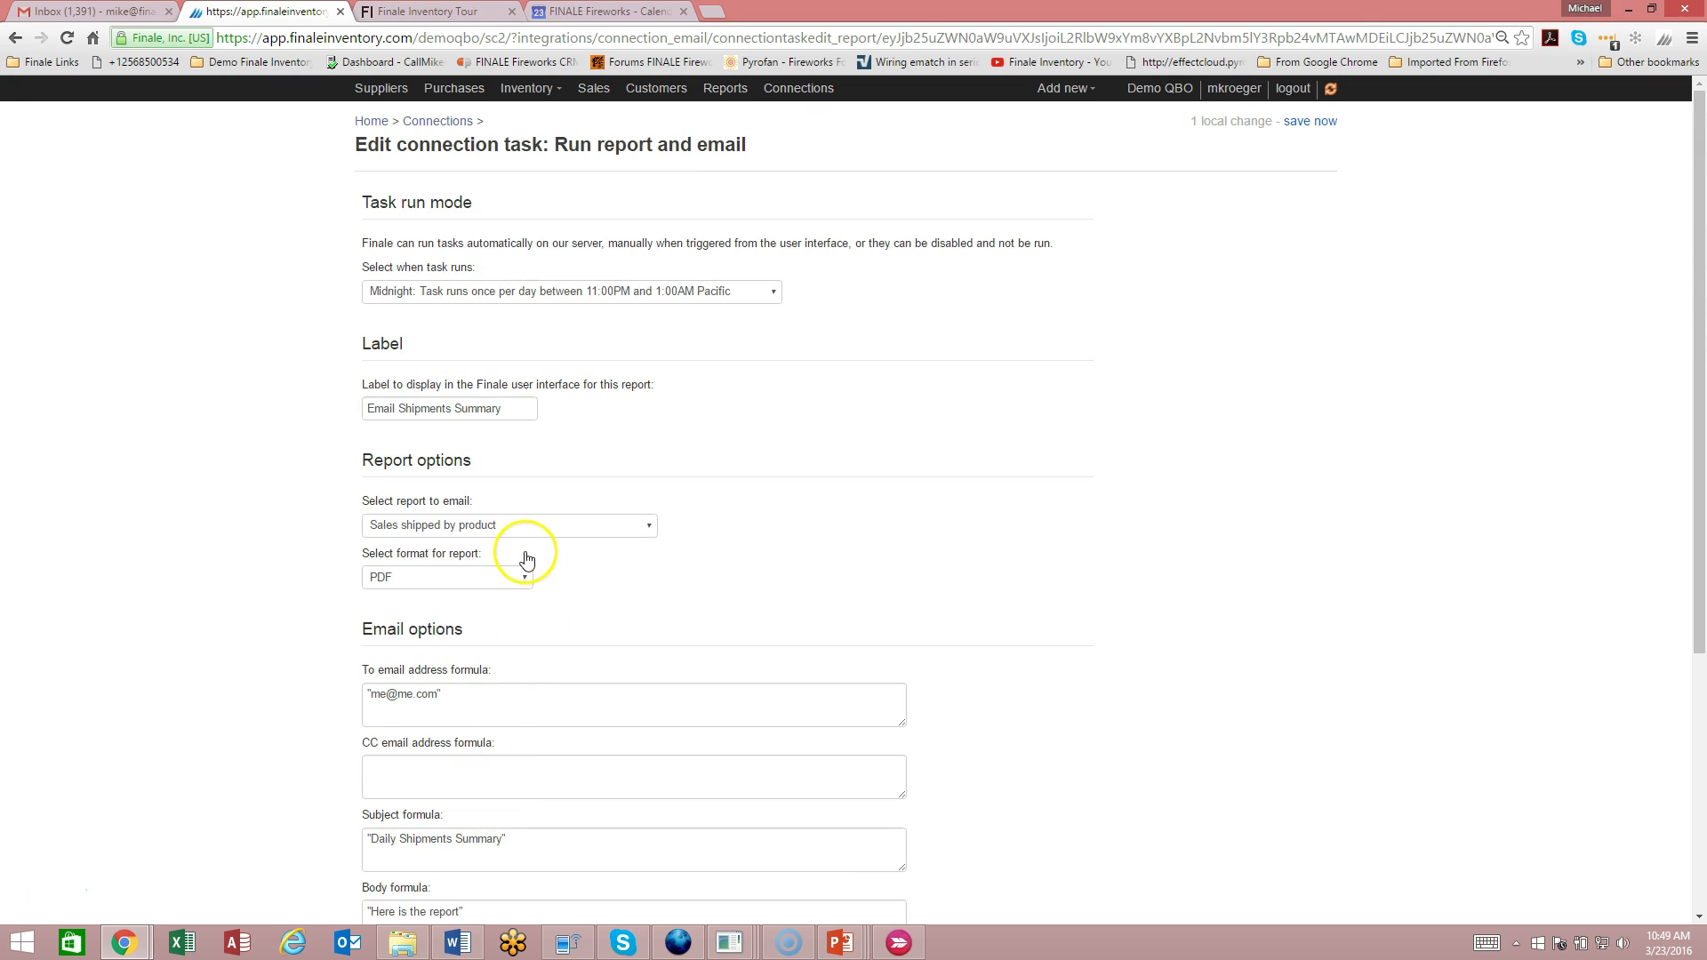
{"action": "left_click", "coordinate": [1311, 122]}
{"action": "left_click", "coordinate": [453, 123]}
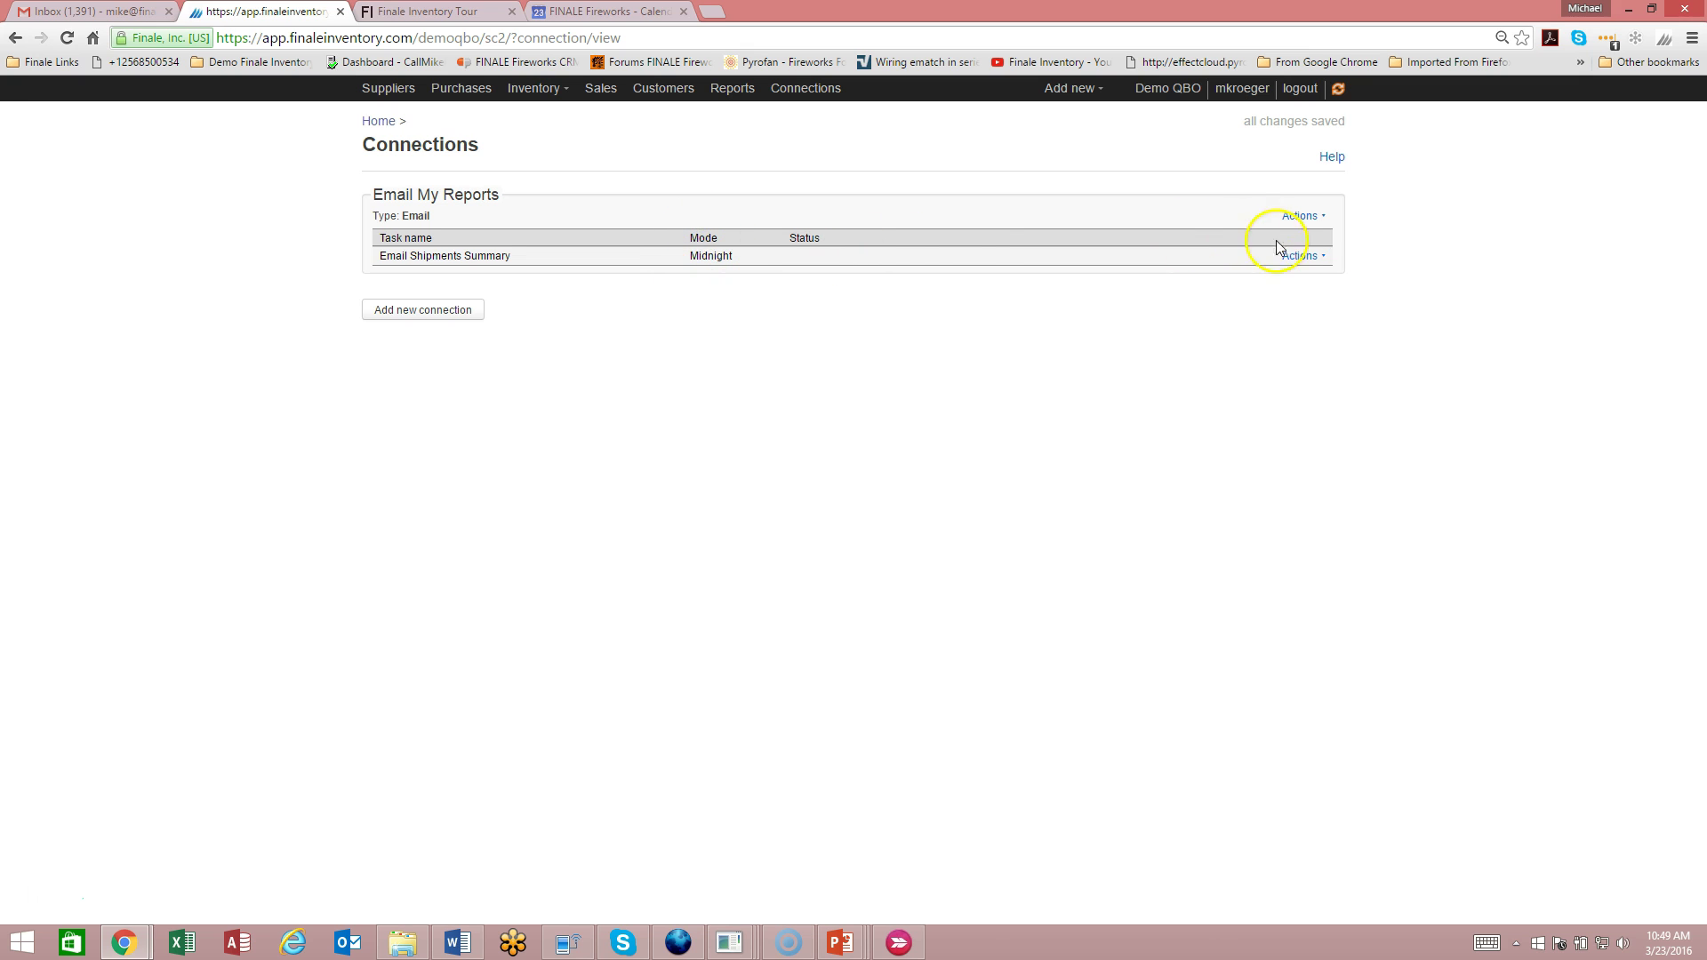
{"action": "left_click", "coordinate": [1323, 258]}
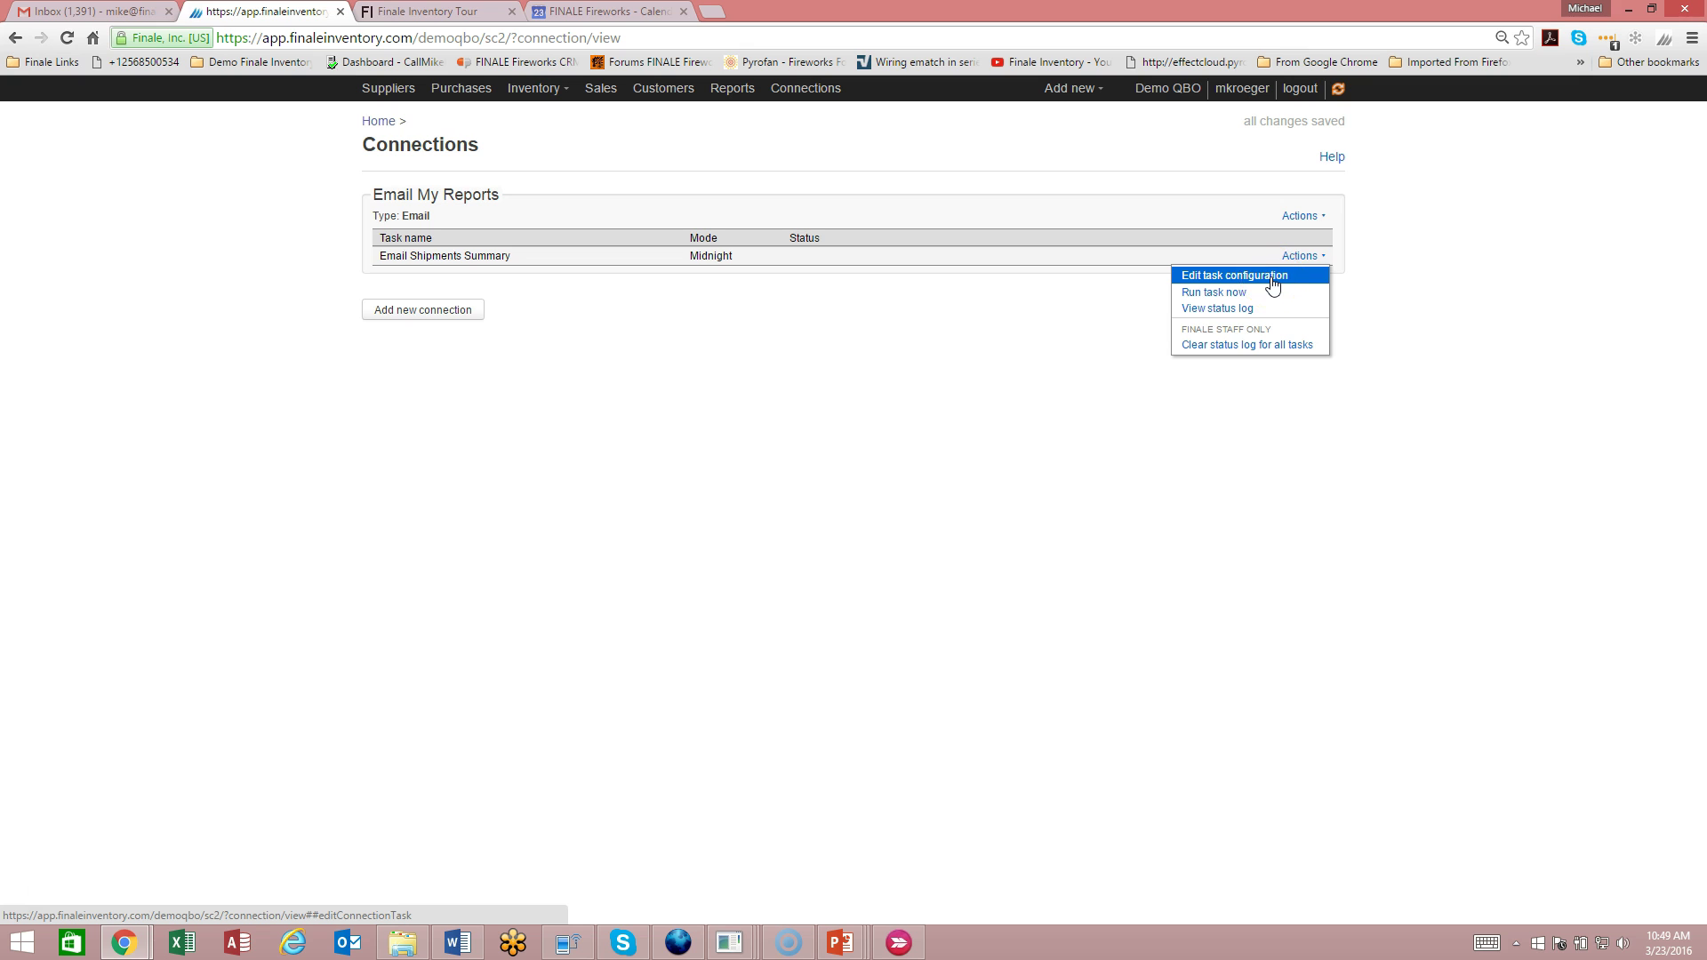
{"action": "left_click", "coordinate": [1301, 257]}
{"action": "left_click", "coordinate": [1307, 218]}
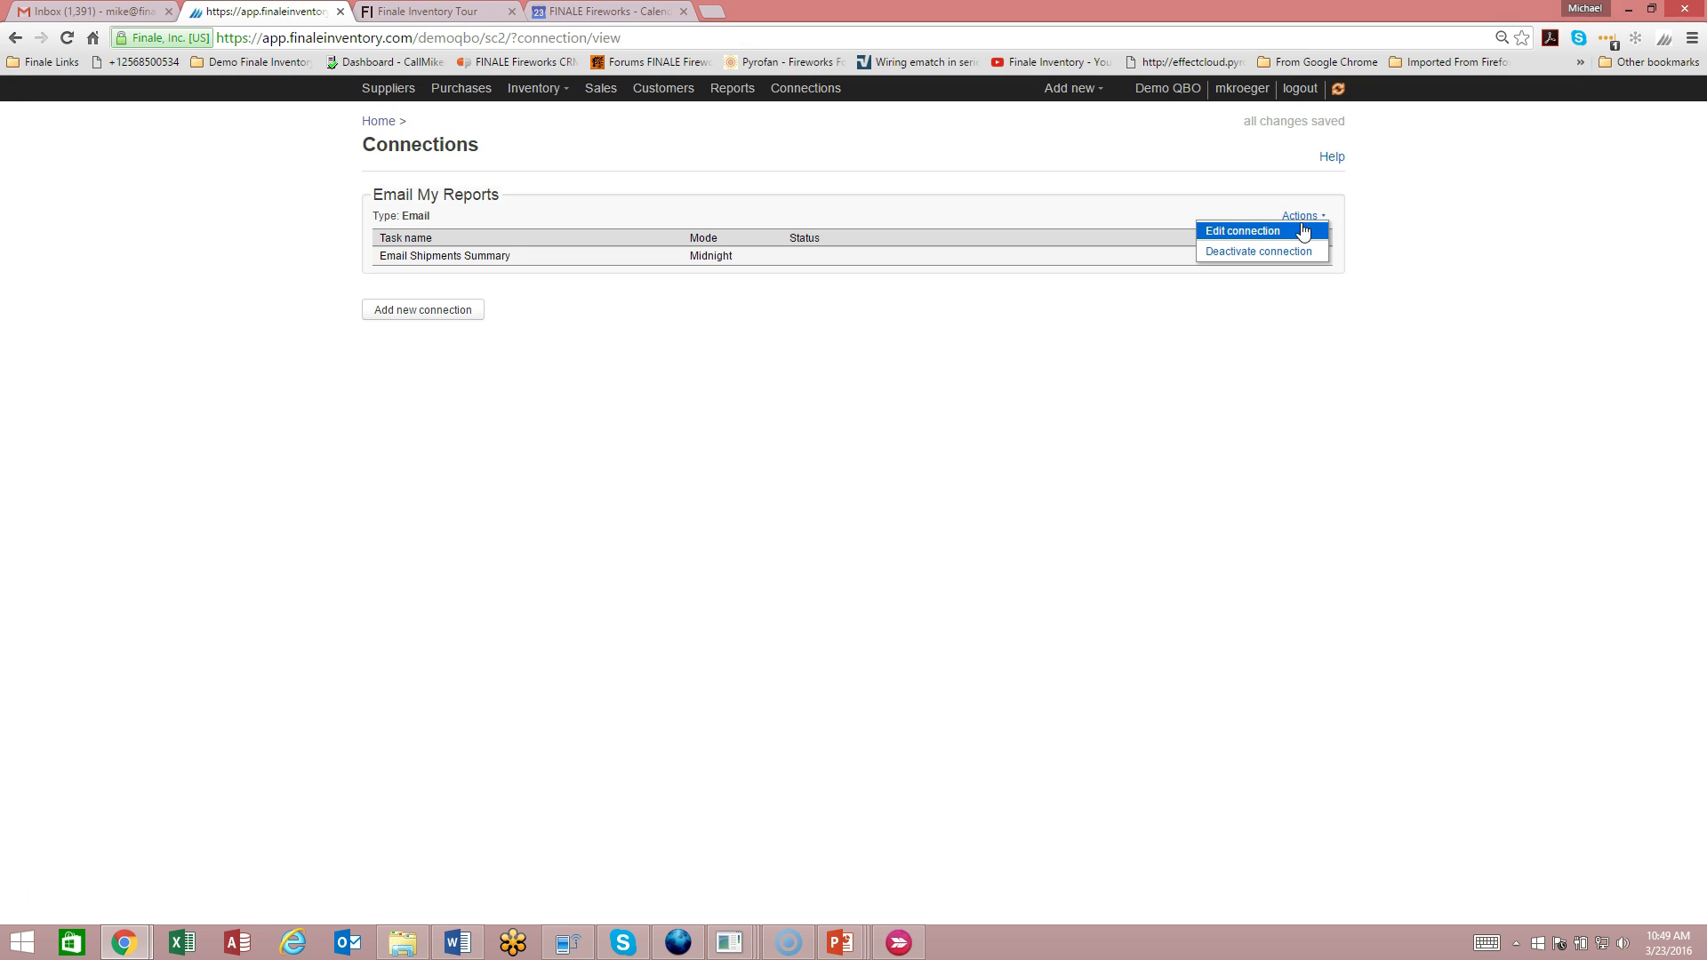
{"action": "left_click", "coordinate": [1296, 233]}
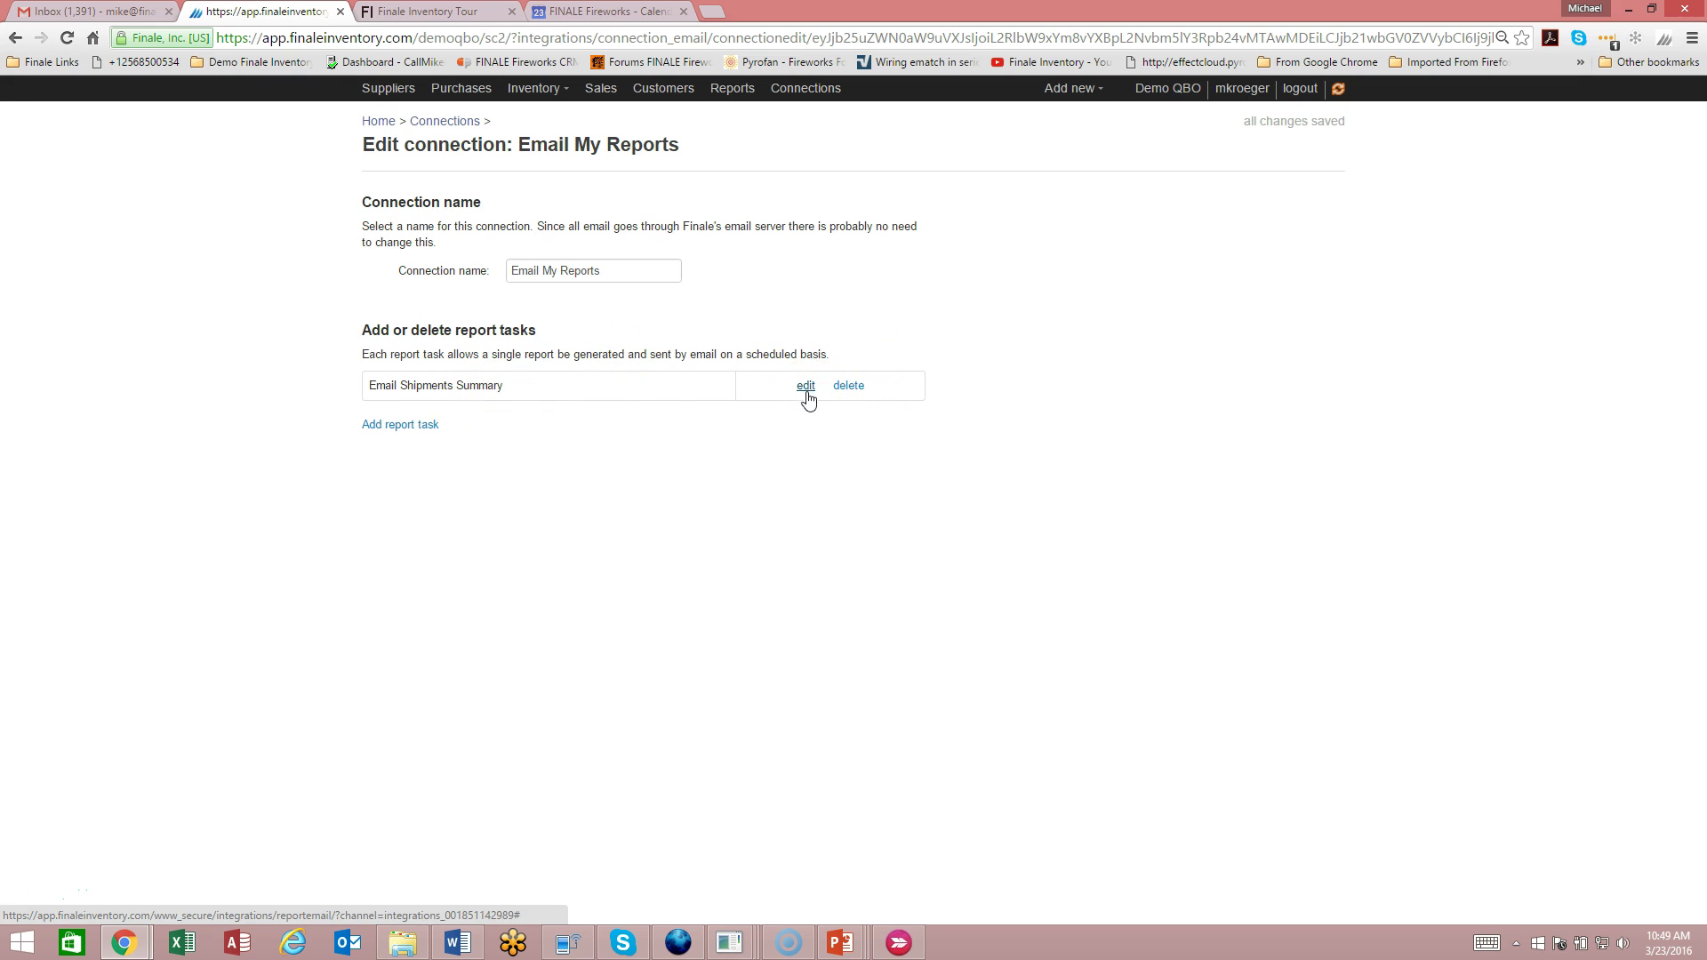
{"action": "left_click", "coordinate": [446, 122]}
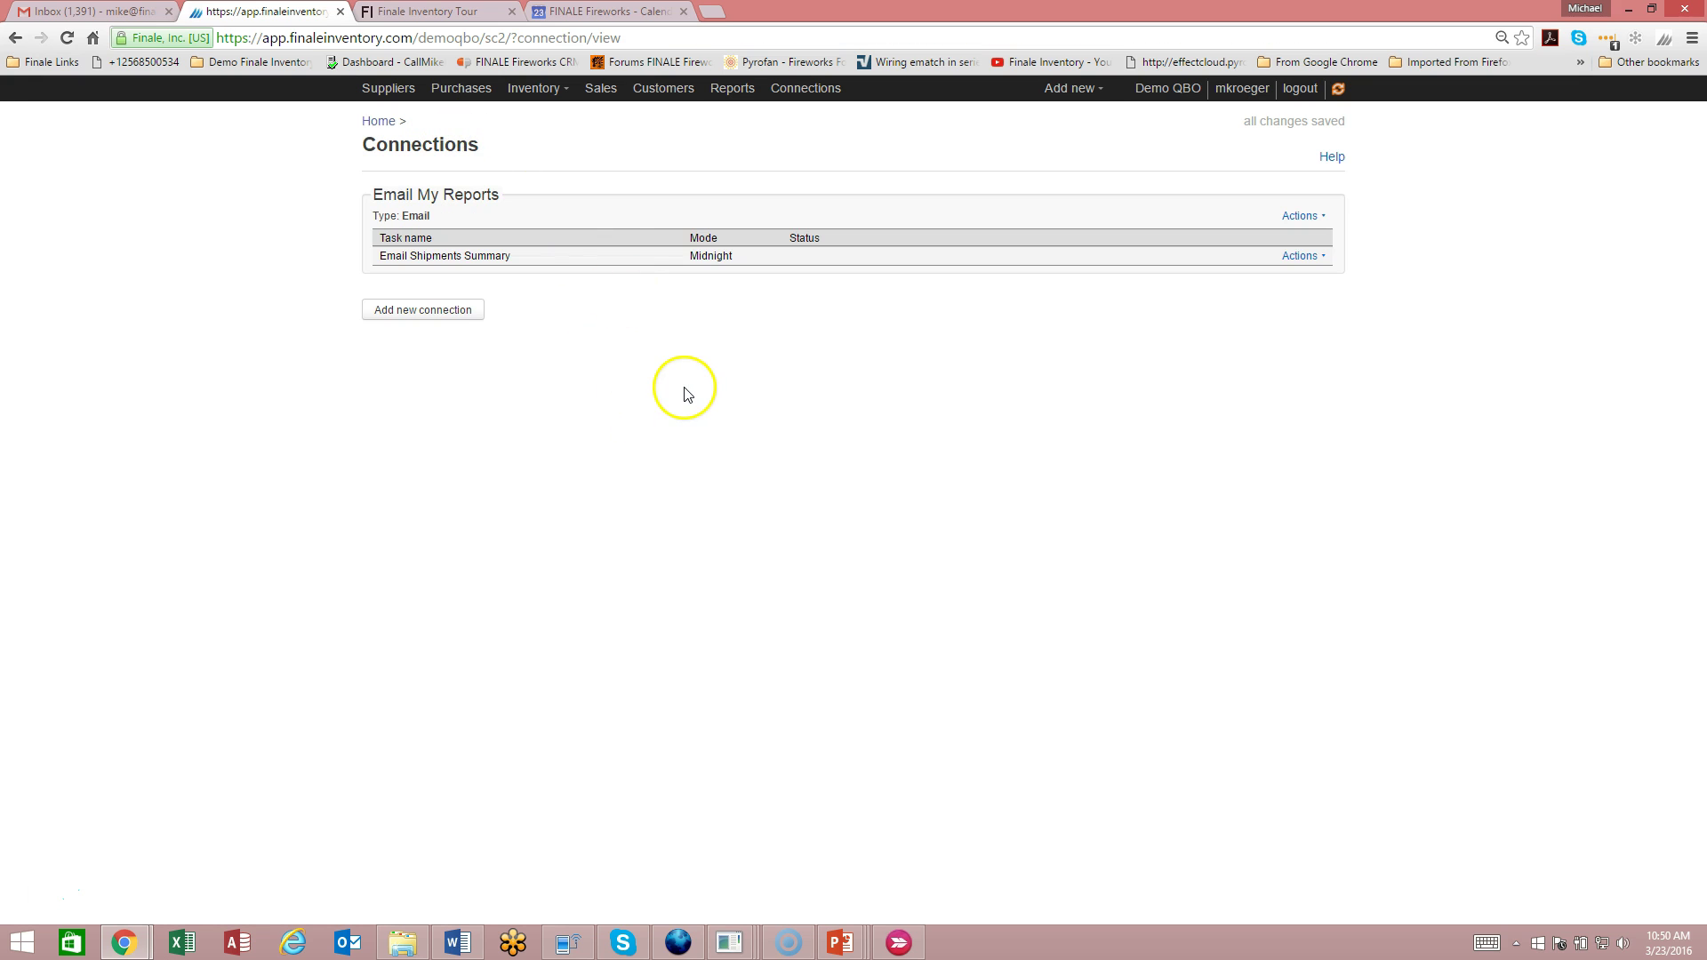